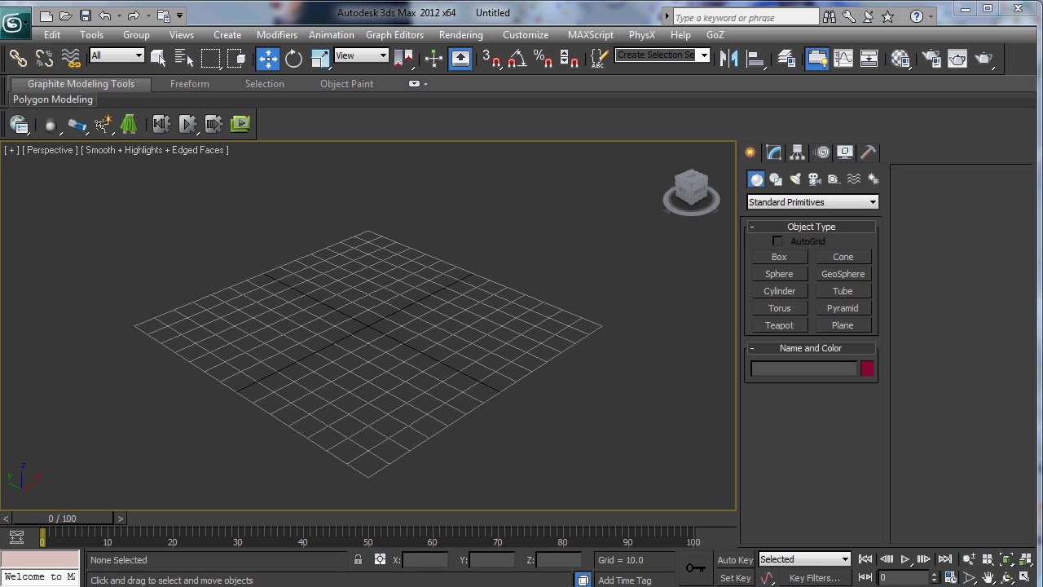
Load the UCX_Box_Collision_Tool_00.ms script from the scripts folder into the Perspective viewport.
{"action": "left_click_drag", "start_coordinate": [1042, 57], "coordinate": [727, 69]}
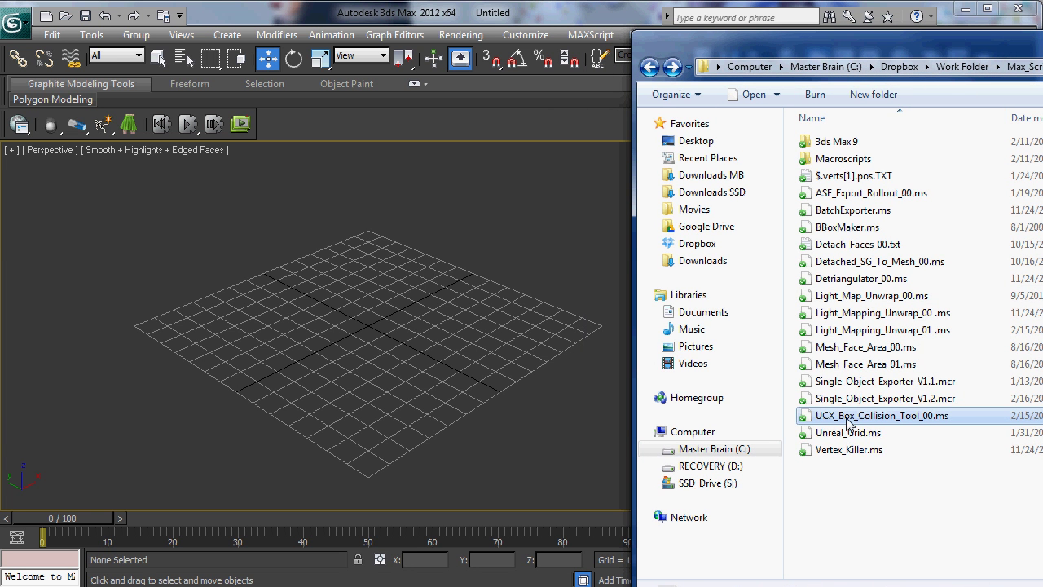
{"action": "left_click_drag", "start_coordinate": [849, 430], "coordinate": [418, 348]}
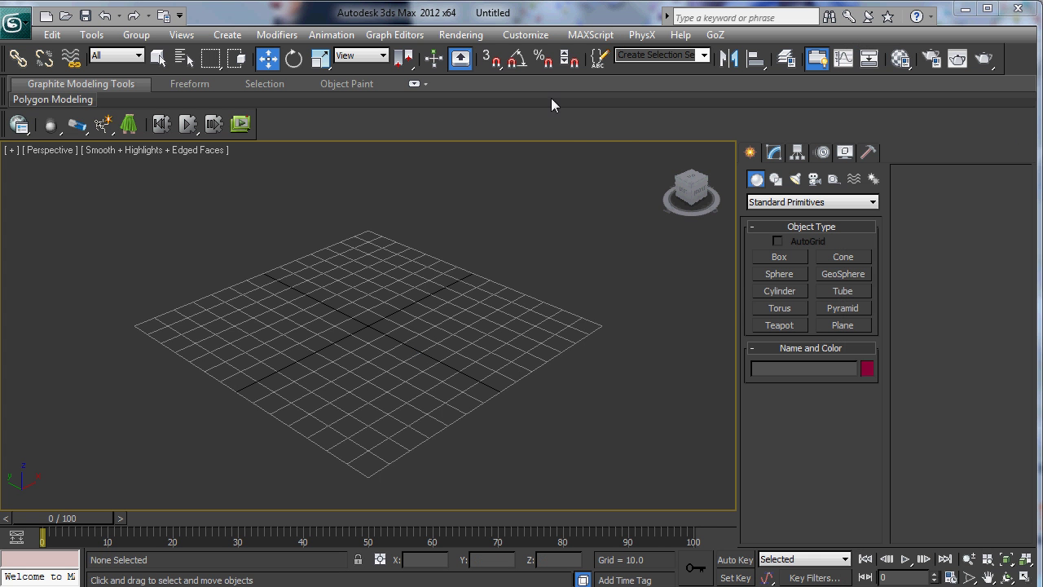
Open the user interface customization for quad menus and list the actions of the Unreal Tools category.
{"action": "left_click", "coordinate": [526, 35]}
{"action": "left_click", "coordinate": [542, 55]}
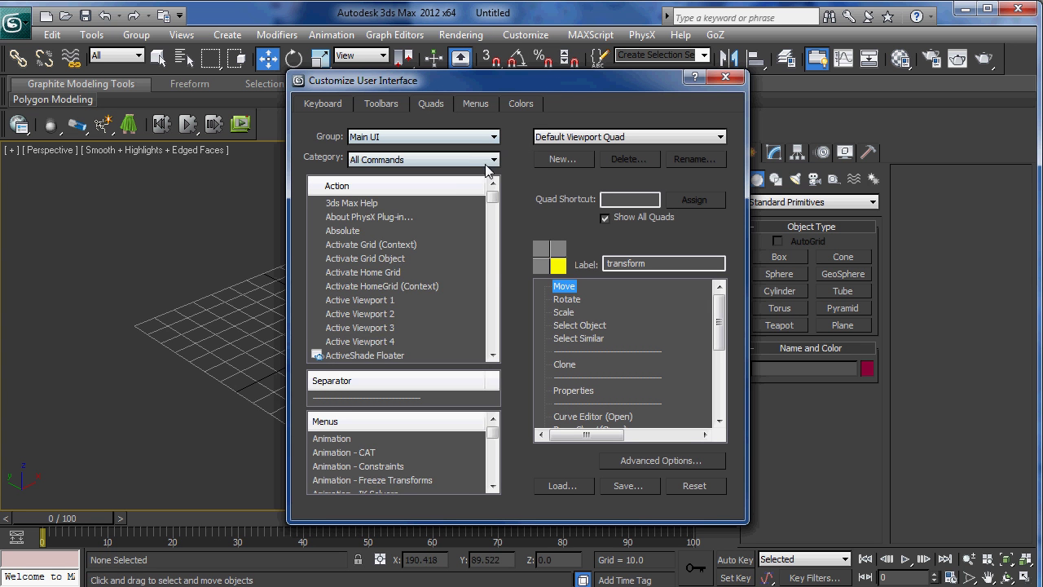
{"action": "left_click", "coordinate": [493, 160]}
{"action": "left_click_drag", "start_coordinate": [497, 211], "coordinate": [507, 408]}
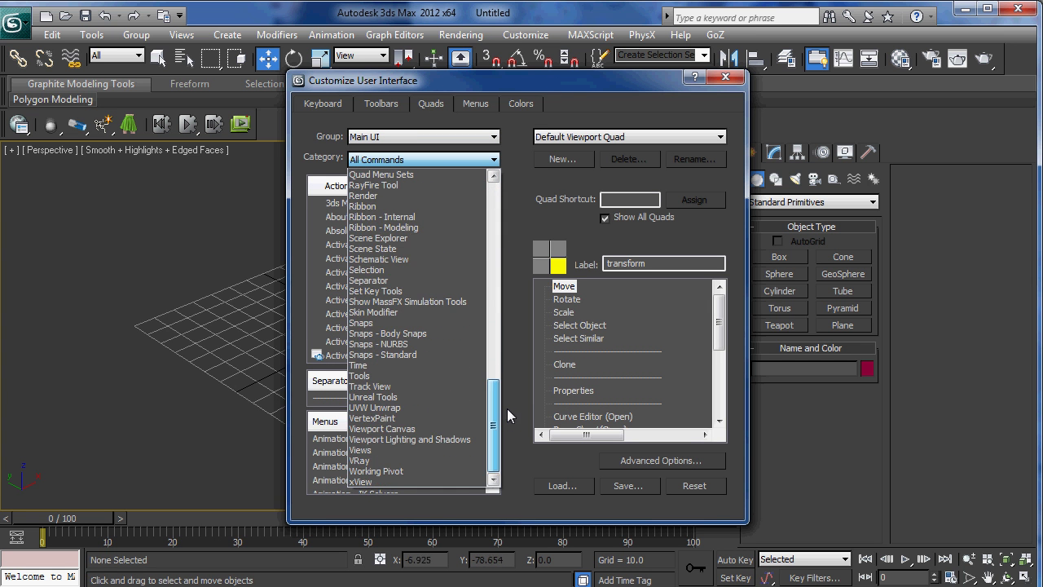
{"action": "left_click", "coordinate": [399, 400]}
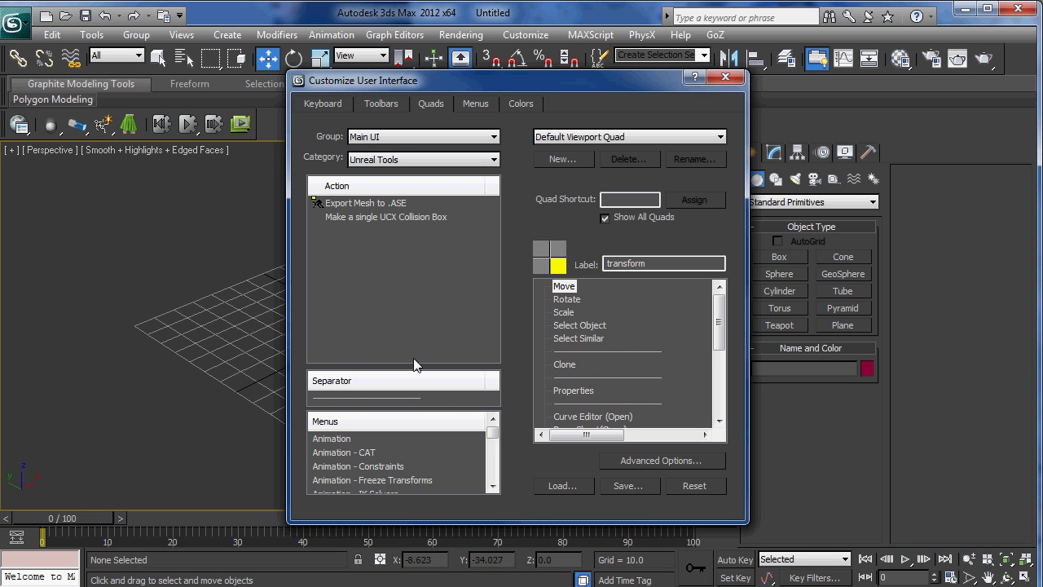
Add a separator and the Make a single UCX Collision Box action after Select Similar in the default viewport quad's transform section.
{"action": "left_click", "coordinate": [351, 218]}
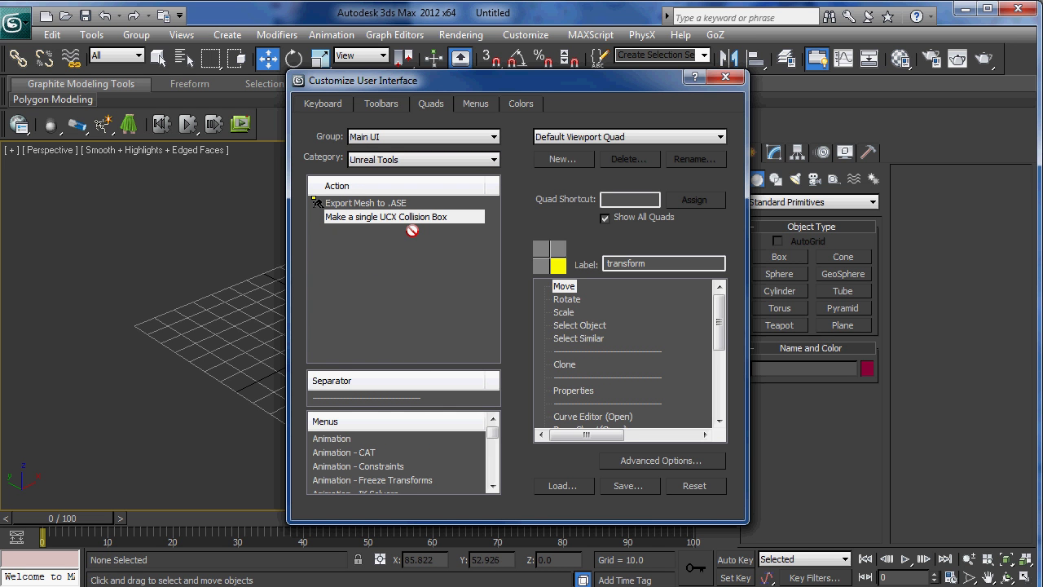
{"action": "mouse_move", "coordinate": [350, 400]}
{"action": "left_mouse_down"}
{"action": "mouse_move", "coordinate": [574, 393]}
{"action": "mouse_move", "coordinate": [574, 363]}
{"action": "left_mouse_up"}
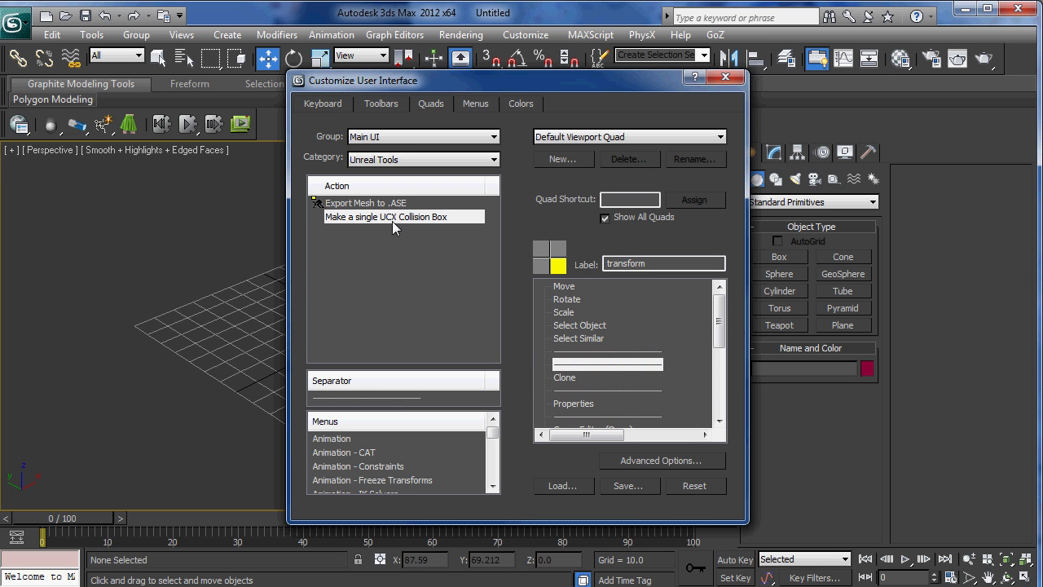
{"action": "left_click_drag", "start_coordinate": [392, 221], "coordinate": [608, 365]}
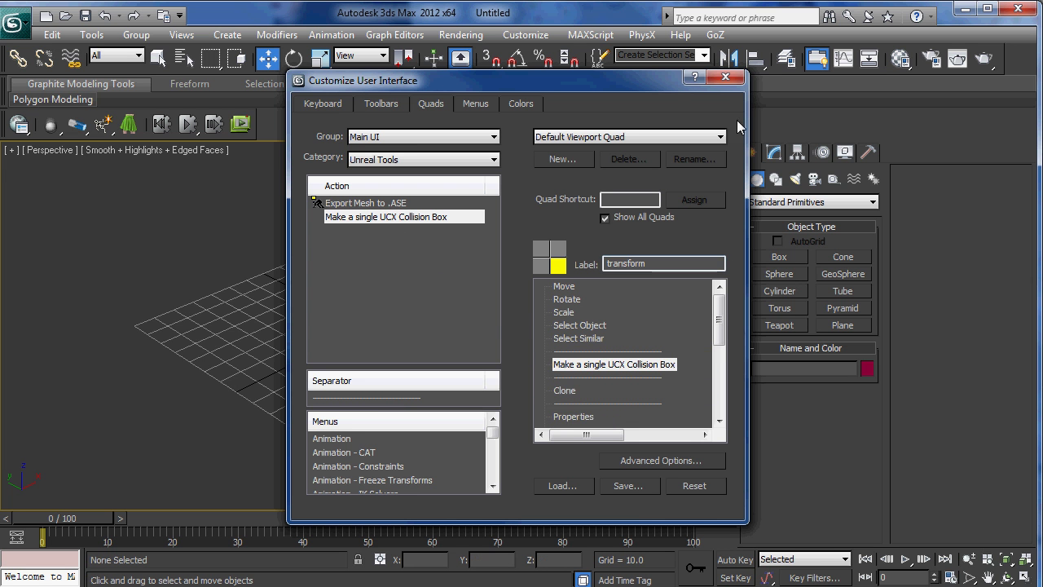
{"action": "left_click", "coordinate": [725, 77]}
{"action": "right_click", "coordinate": [381, 312]}
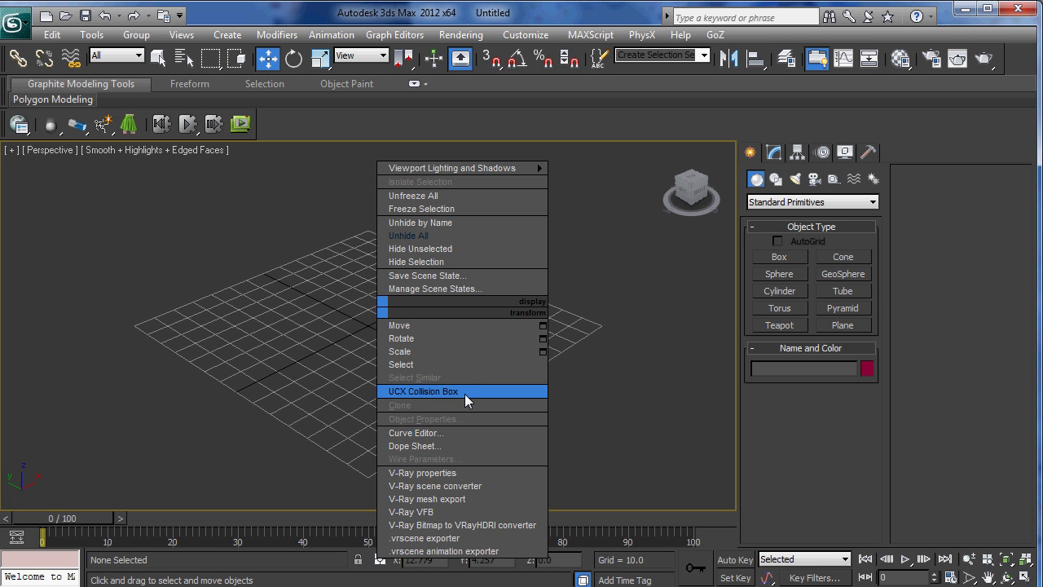
Create a box about 140 long, 25 wide and 21 high across the middle of the grid.
{"action": "left_click", "coordinate": [778, 256]}
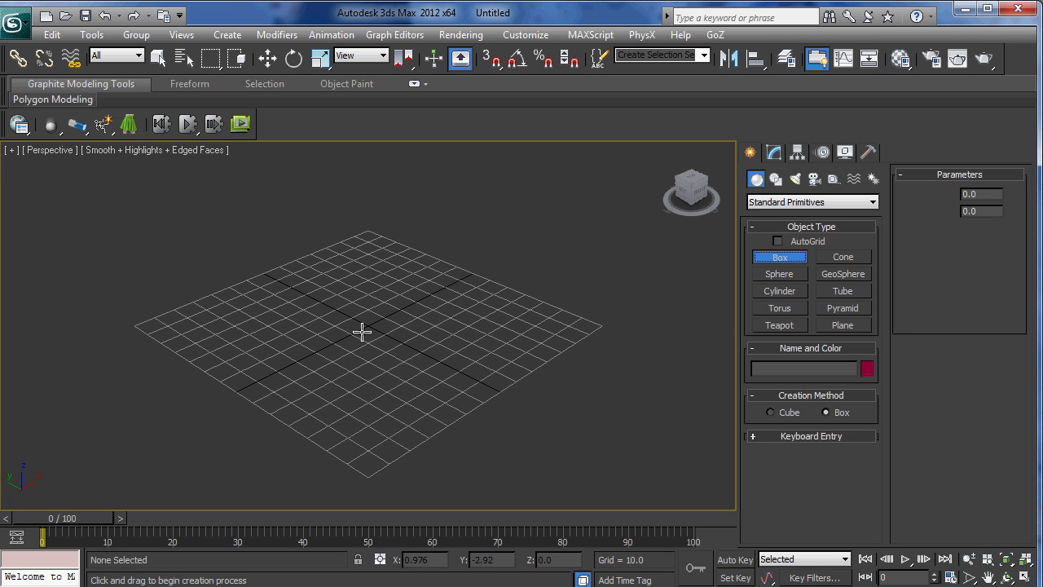
{"action": "middle_click_drag", "start_coordinate": [340, 317], "coordinate": [295, 275], "text": "alt"}
{"action": "left_click_drag", "start_coordinate": [247, 250], "coordinate": [508, 421]}
{"action": "left_click", "coordinate": [484, 380]}
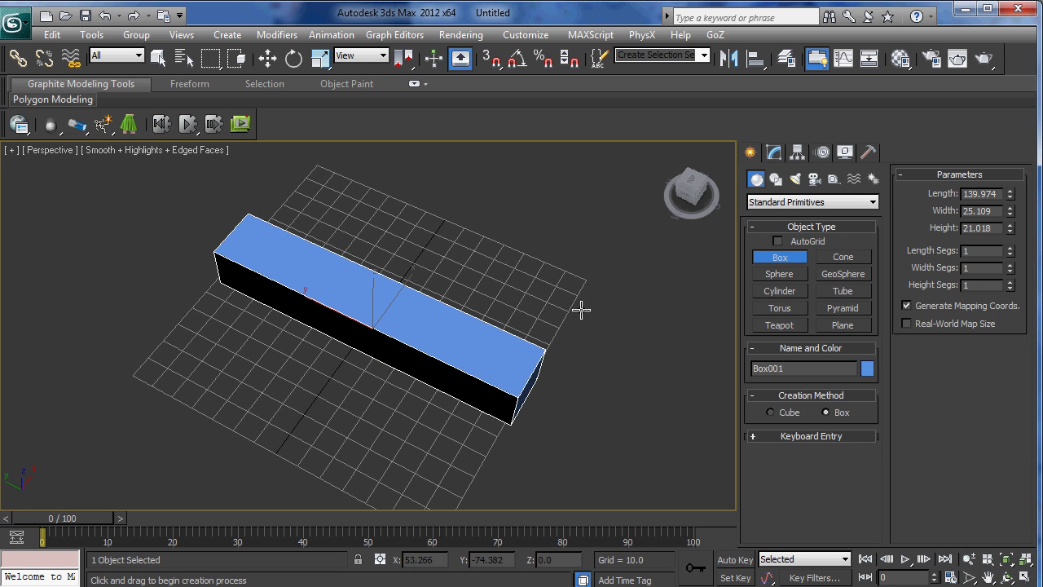
{"action": "right_click", "coordinate": [483, 366]}
Convert the long box to an Editable Poly.
{"action": "right_click", "coordinate": [482, 366]}
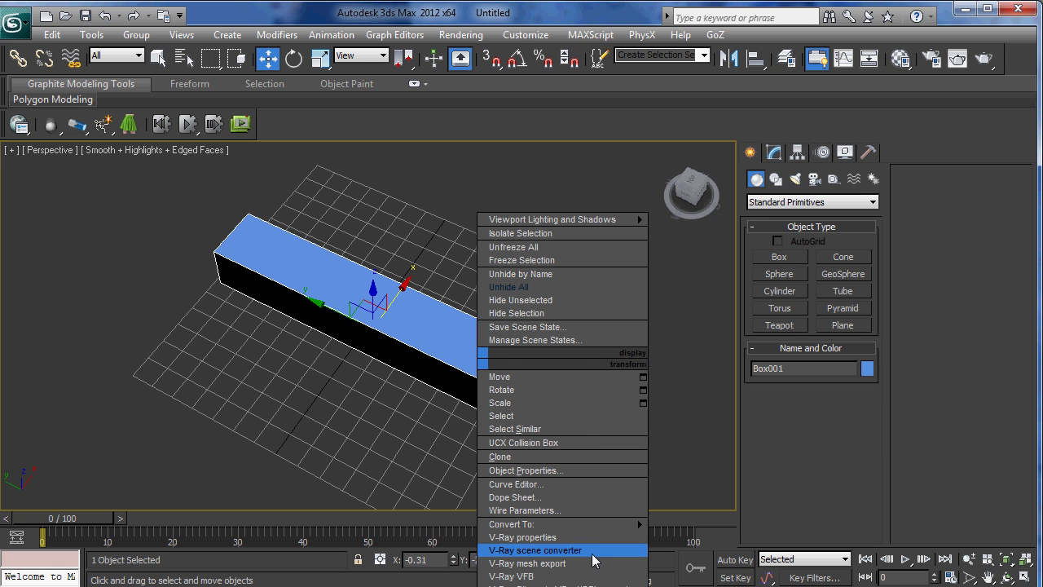
{"action": "mouse_move", "coordinate": [599, 527]}
{"action": "left_click", "coordinate": [672, 538]}
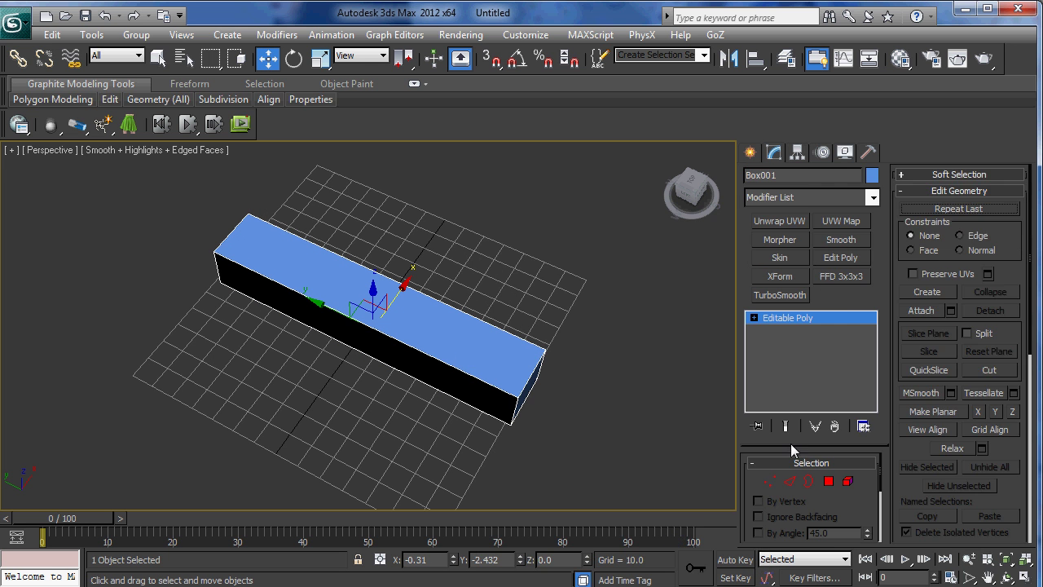
Insert an edge loop around the middle of the box, splitting its length into two halves.
{"action": "left_click", "coordinate": [789, 481]}
{"action": "middle_click_drag", "start_coordinate": [269, 472], "coordinate": [391, 348], "text": "alt"}
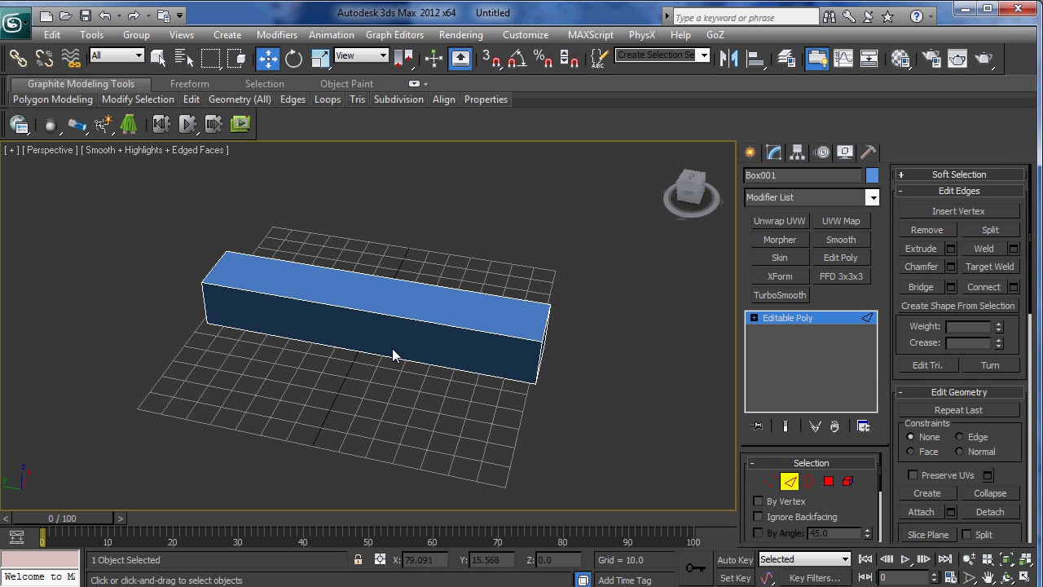
{"action": "left_click", "coordinate": [392, 348]}
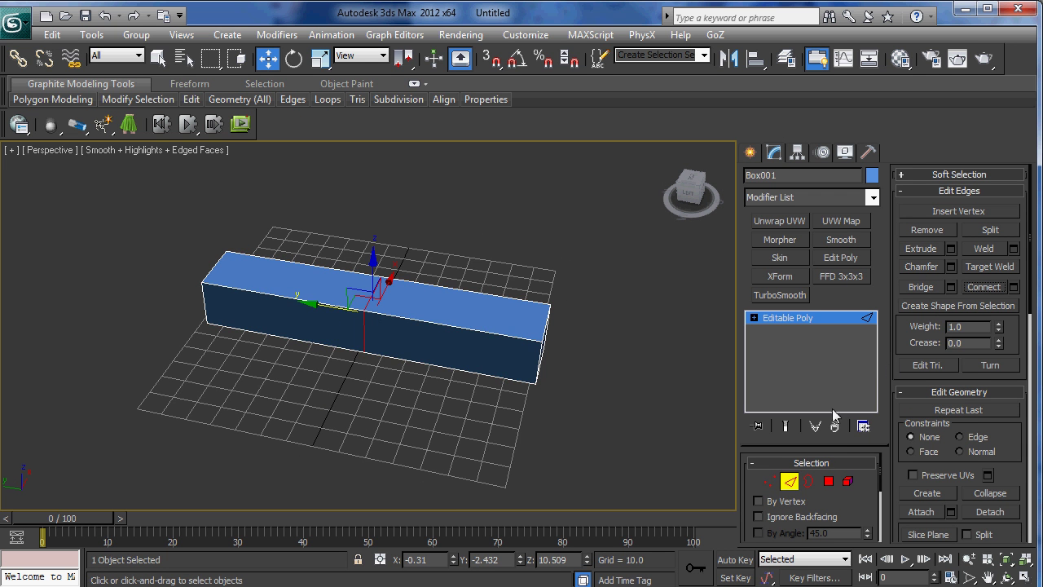
Extrude the side polygon of one half of the box and pull it outward into a wide wing.
{"action": "left_click", "coordinate": [829, 481]}
{"action": "left_click", "coordinate": [473, 356]}
{"action": "middle_click_drag", "start_coordinate": [473, 356], "coordinate": [342, 362], "text": "alt"}
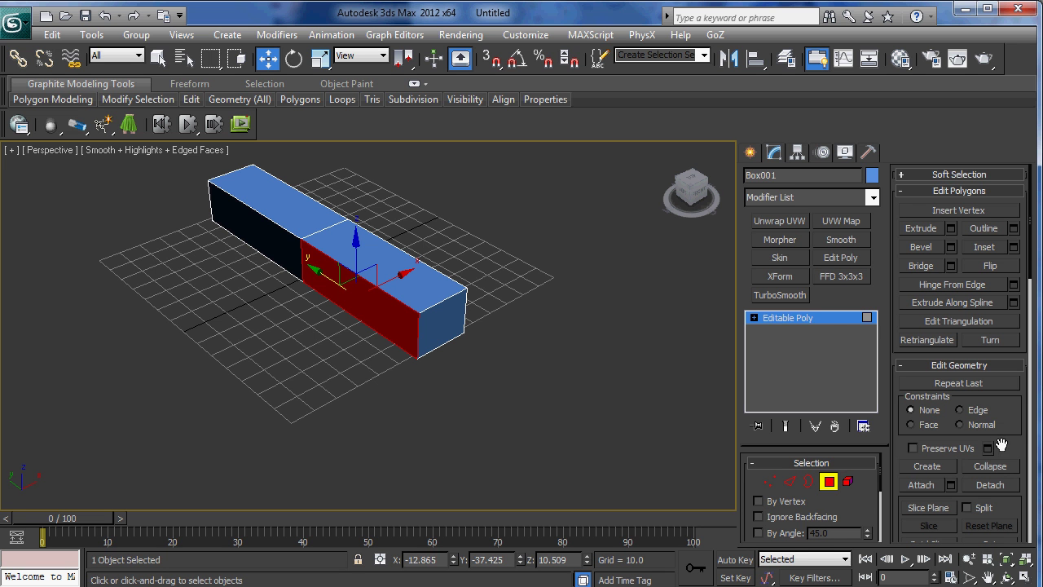
{"action": "left_click", "coordinate": [951, 228]}
{"action": "left_click", "coordinate": [372, 380]}
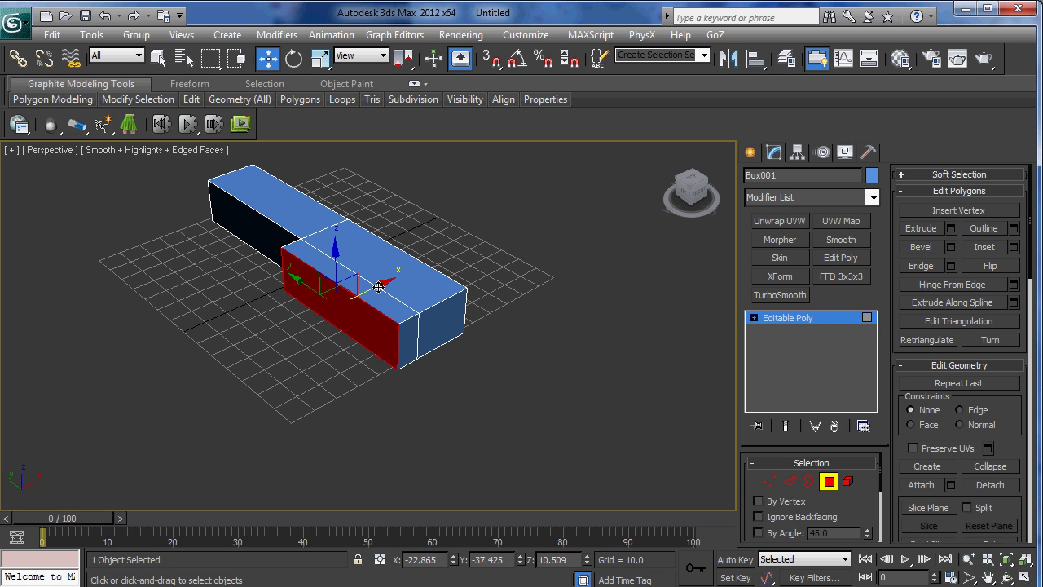
{"action": "middle_click_drag", "start_coordinate": [375, 290], "coordinate": [481, 343], "text": "alt"}
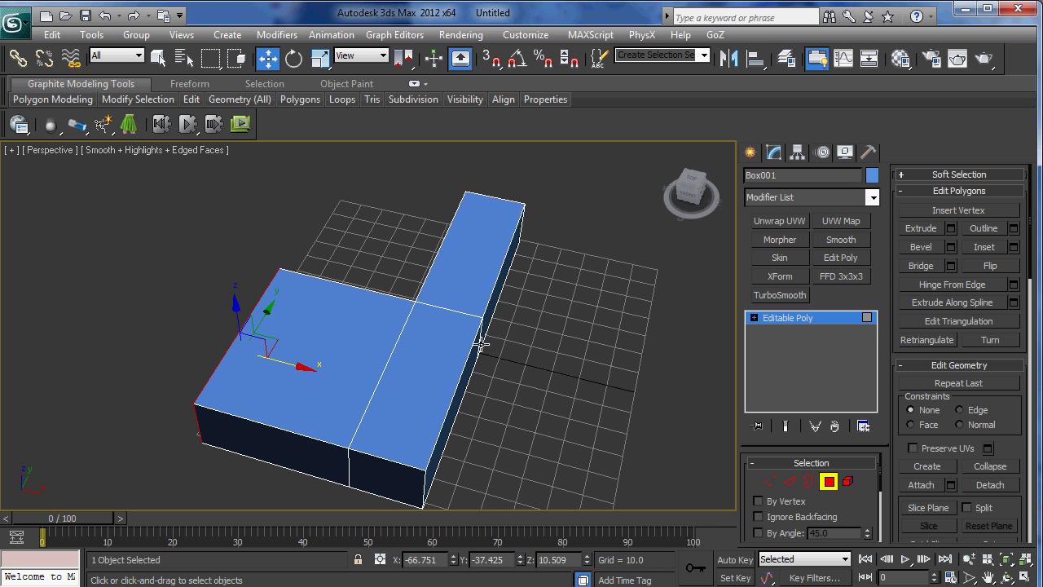
Extrude the opposite side polygon of the other half of the box into a second wing.
{"action": "left_click", "coordinate": [495, 285]}
{"action": "middle_click_drag", "start_coordinate": [501, 293], "coordinate": [474, 288], "text": "alt"}
{"action": "right_click", "coordinate": [474, 288]}
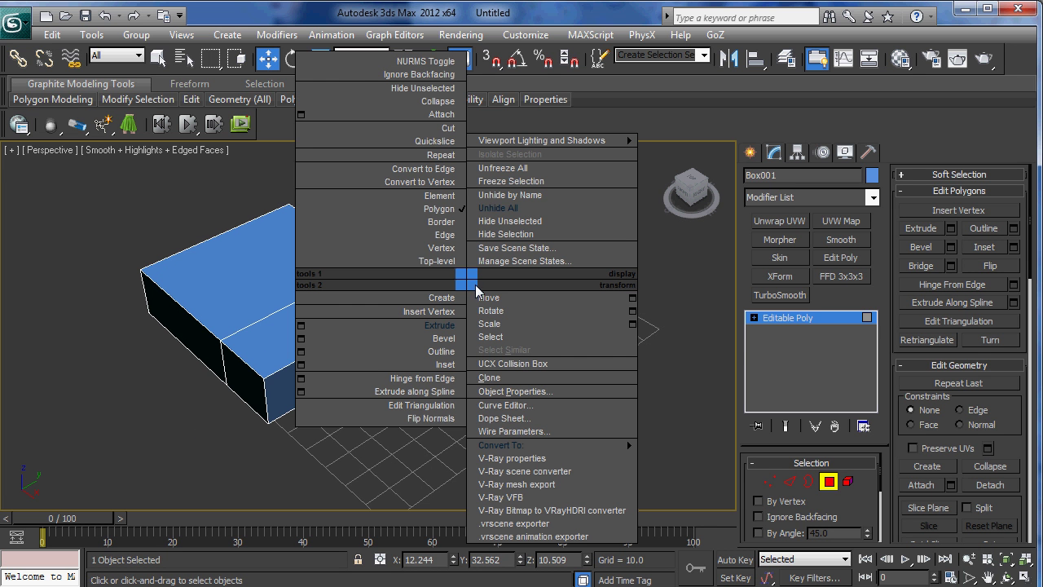
{"action": "left_click", "coordinate": [439, 325]}
{"action": "left_click_drag", "start_coordinate": [440, 317], "coordinate": [552, 328]}
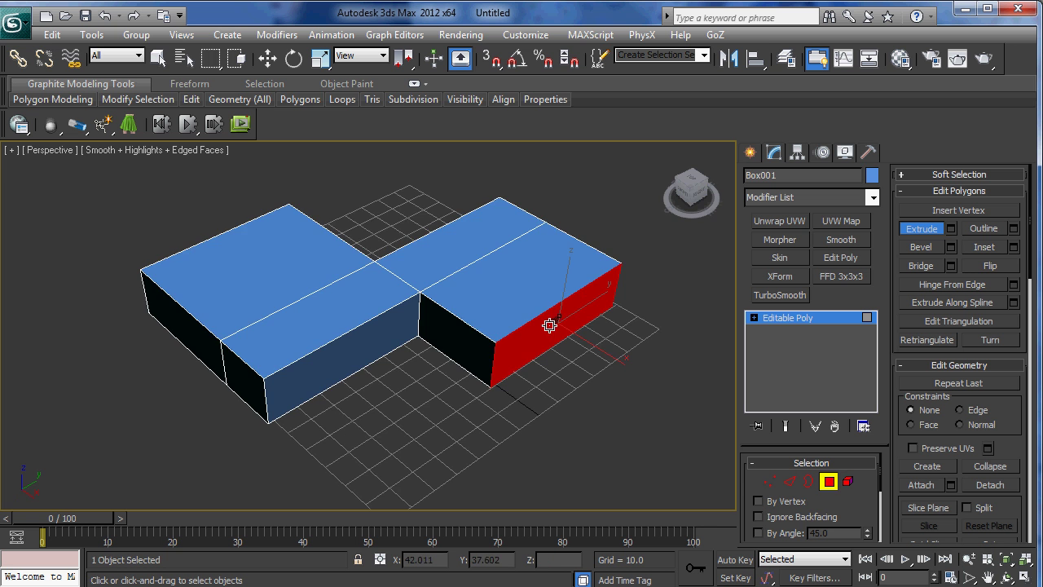
Extrude the end polygon beside the first wing into a narrow arm and leave polygon editing.
{"action": "middle_click_drag", "start_coordinate": [550, 325], "coordinate": [408, 364], "text": "alt"}
{"action": "left_click_drag", "start_coordinate": [435, 414], "coordinate": [430, 230]}
{"action": "middle_click_drag", "start_coordinate": [430, 229], "coordinate": [489, 383], "text": "alt"}
{"action": "left_click", "coordinate": [829, 480]}
{"action": "key", "text": "w"}
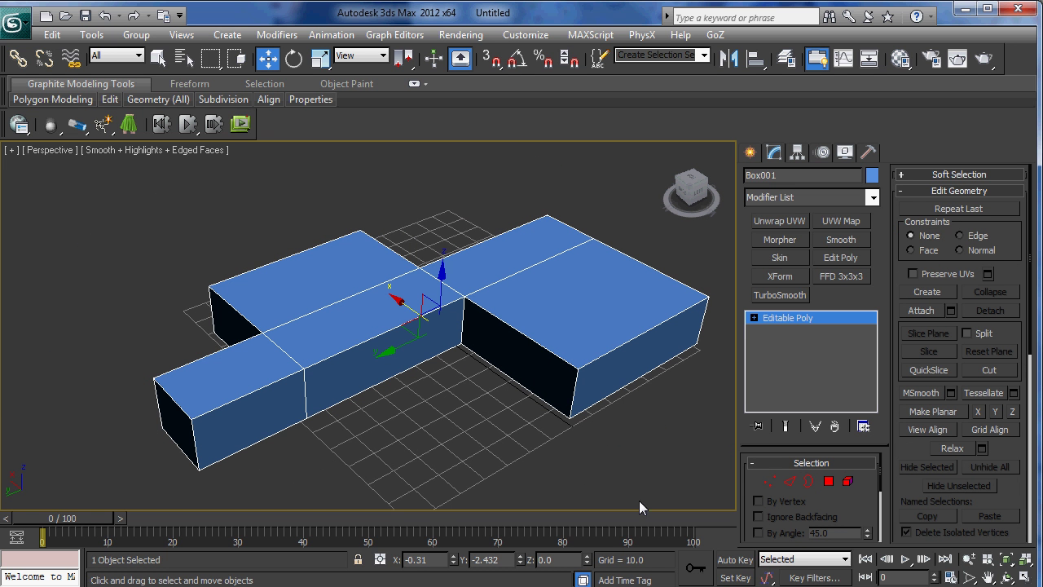
Rename the object as SM_Walkway_00.
{"action": "left_click", "coordinate": [800, 175]}
{"action": "type", "text": "SM-Walkwauy"}
{"action": "key", "text": "BackSpace"}
{"action": "key", "text": "BackSpace"}
{"action": "key", "text": "BackSpace"}
{"action": "key", "text": "BackSpace"}
{"action": "key", "text": "BackSpace"}
{"action": "key", "text": "BackSpace"}
{"action": "key", "text": "BackSpace"}
{"action": "key", "text": "BackSpace"}
{"action": "key", "text": "BackSpace"}
{"action": "type", "text": "_Walkway_00"}
Select all the top polygons of the walkway to show its walkable surface, and leave polygon editing.
{"action": "left_click", "coordinate": [827, 481]}
{"action": "left_click", "coordinate": [509, 287]}
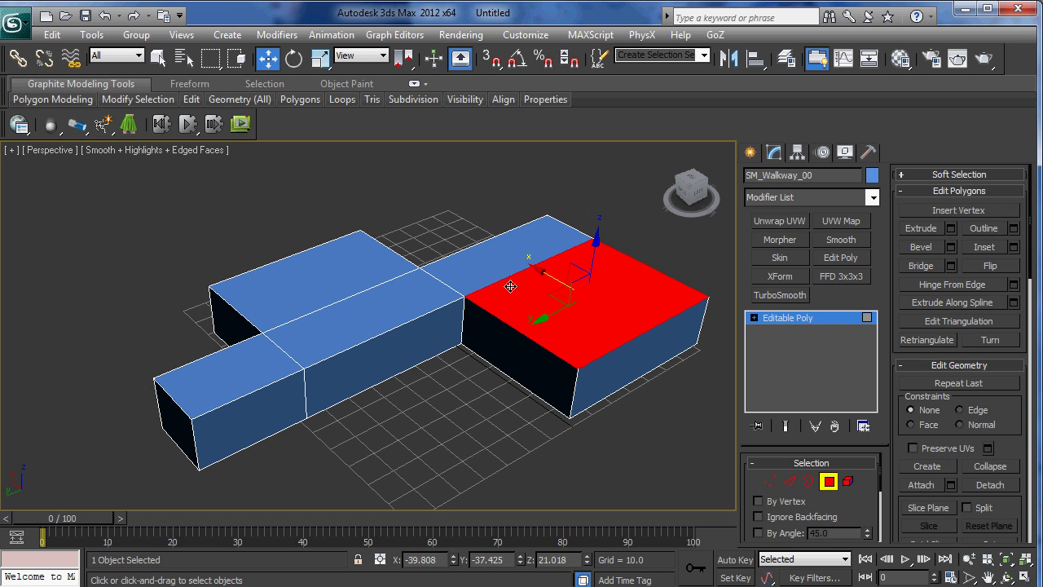
{"action": "left_click", "coordinate": [436, 315], "text": "ctrl"}
{"action": "left_click", "coordinate": [400, 316]}
{"action": "left_click", "coordinate": [330, 278]}
{"action": "left_click", "coordinate": [284, 359], "text": "ctrl"}
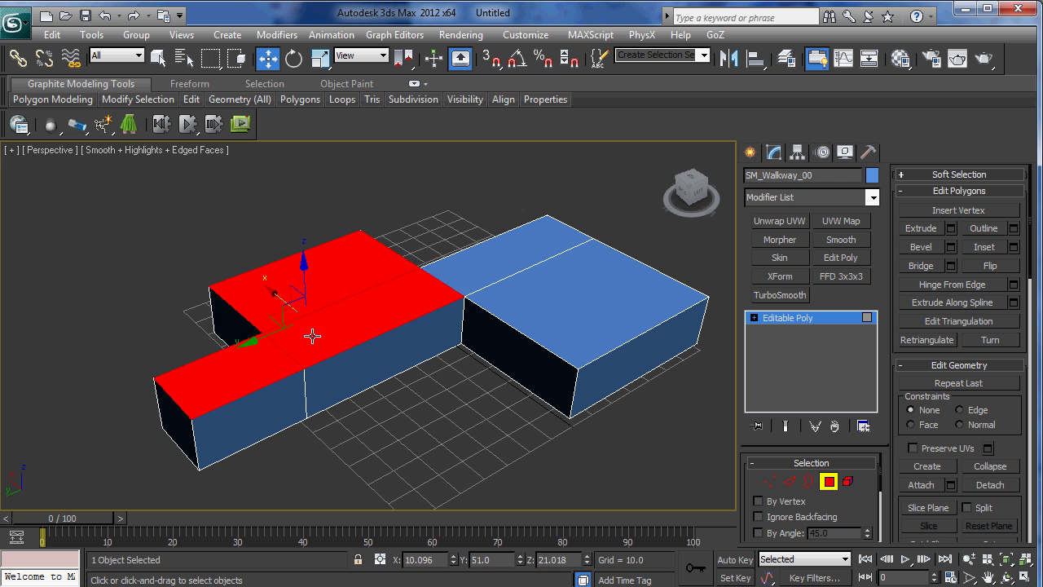
{"action": "left_click", "coordinate": [501, 277], "text": "ctrl"}
{"action": "left_click", "coordinate": [615, 330], "text": "ctrl"}
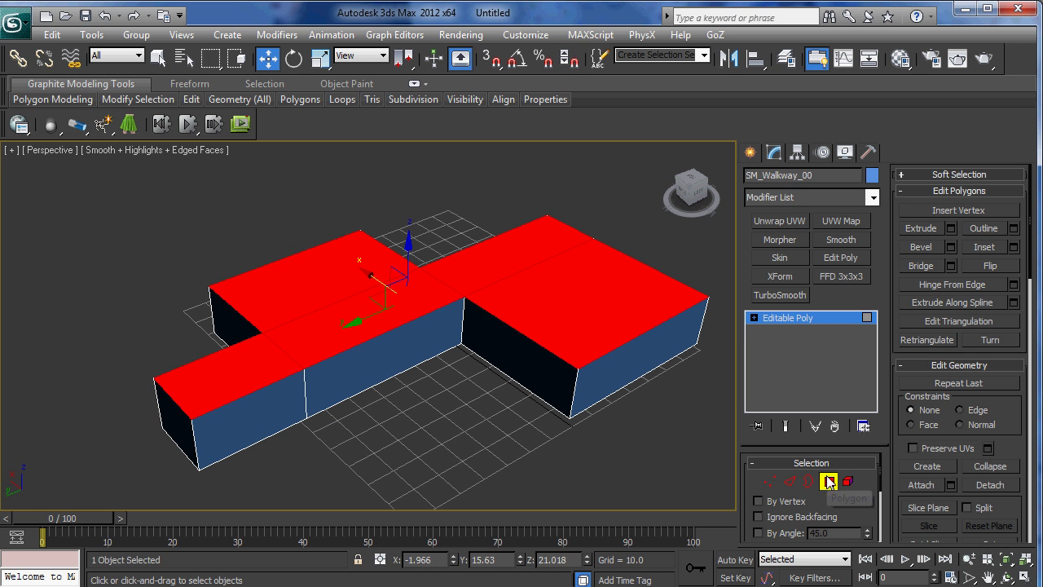
{"action": "left_click", "coordinate": [827, 481]}
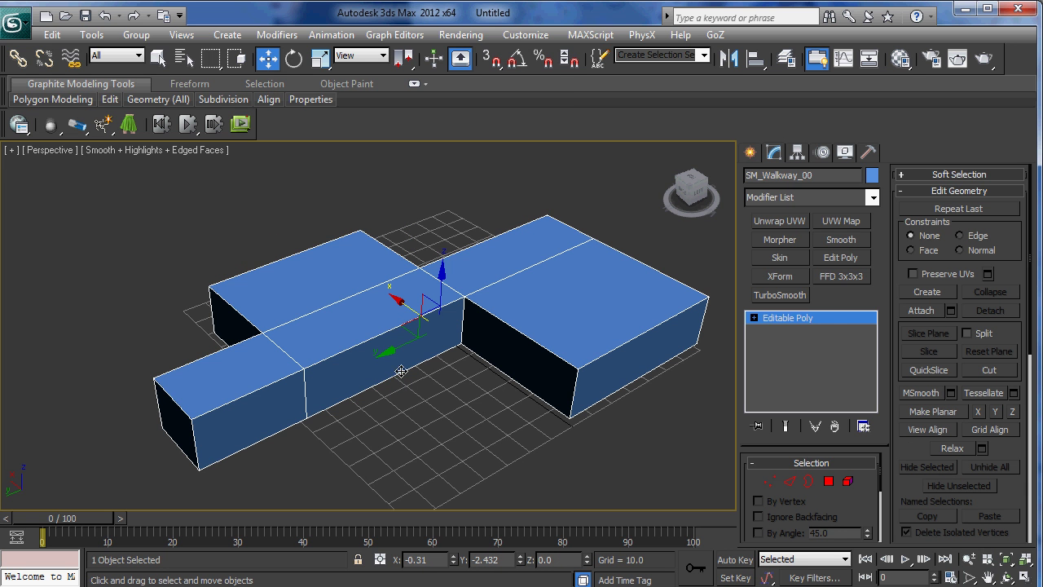
Clone the walkway as a copy named UCX_Collision_Walkway_001.
{"action": "middle_click_drag", "start_coordinate": [414, 358], "coordinate": [467, 395], "text": "alt"}
{"action": "right_click", "coordinate": [442, 309]}
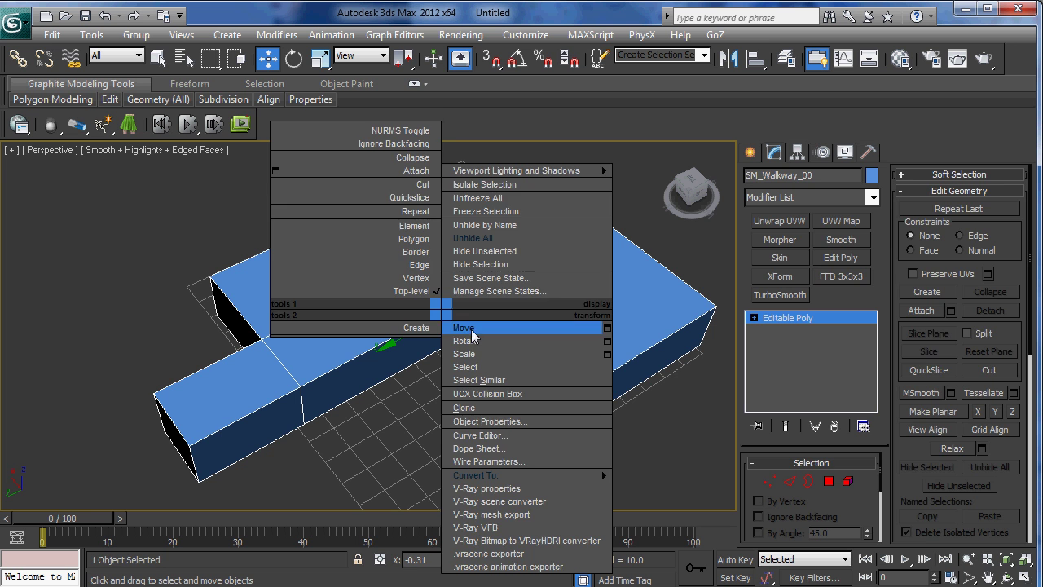
{"action": "left_click", "coordinate": [460, 327]}
{"action": "left_click_drag", "start_coordinate": [400, 337], "coordinate": [341, 348], "text": "shift"}
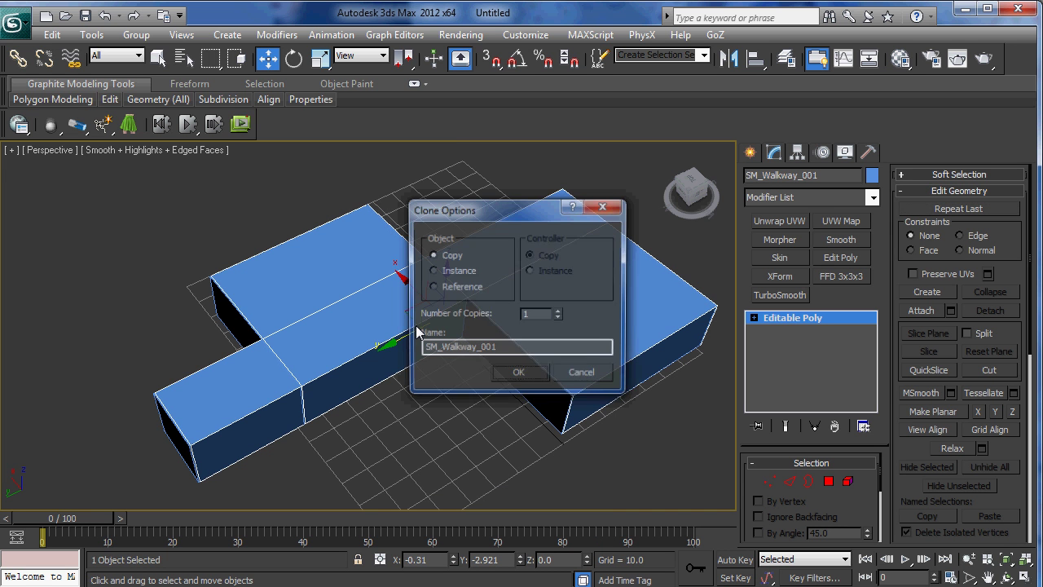
{"action": "type", "text": "UCX_C"}
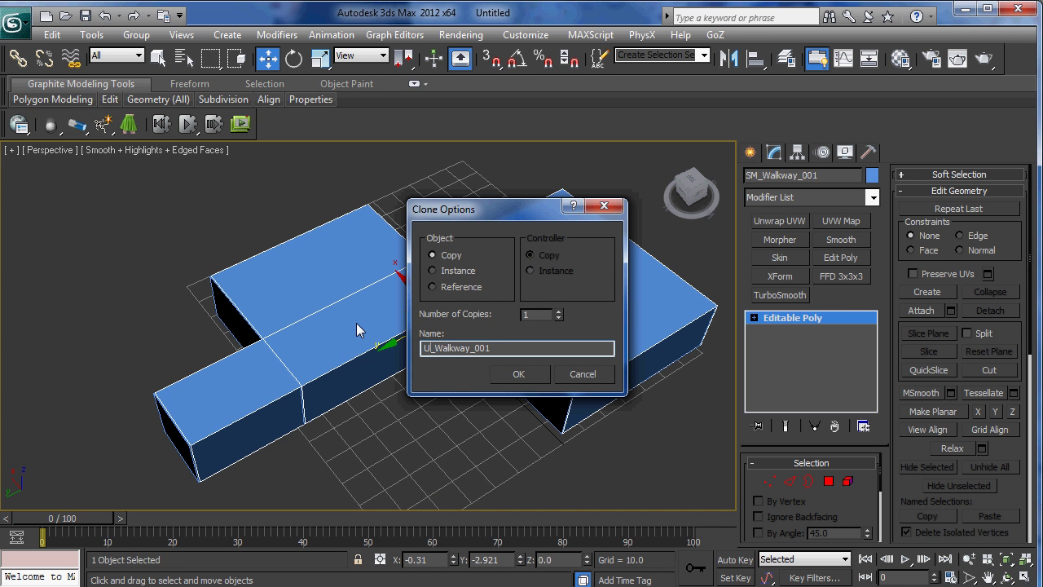
{"action": "type", "text": "lollision"}
{"action": "left_click", "coordinate": [515, 374]}
Detach the polygons of the collision copy's narrow end arm as a separate object named UCX_Collision_Walkway_002.
{"action": "left_click", "coordinate": [829, 482]}
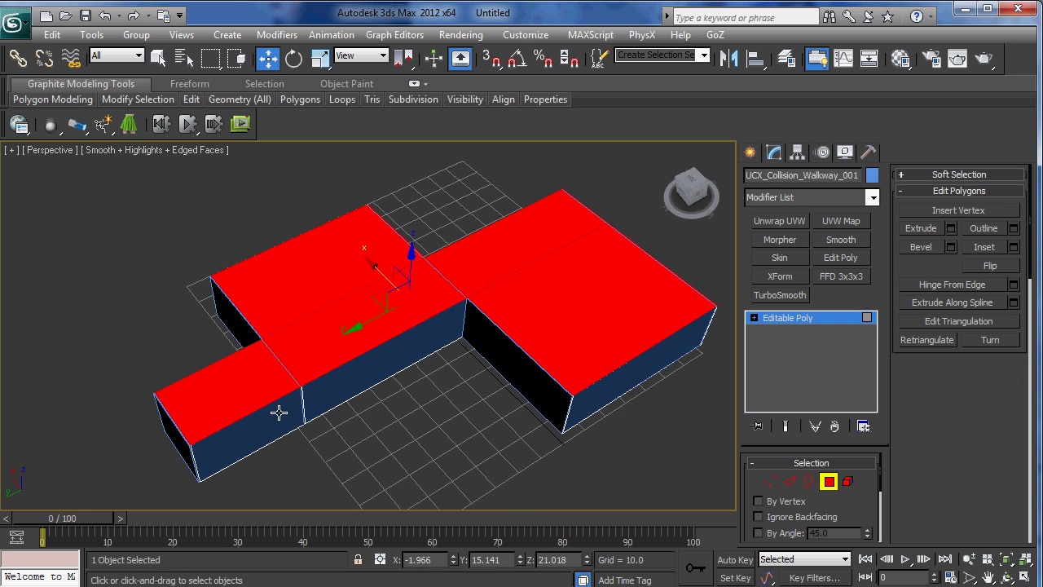
{"action": "middle_click_drag", "start_coordinate": [244, 342], "coordinate": [209, 387], "text": "alt"}
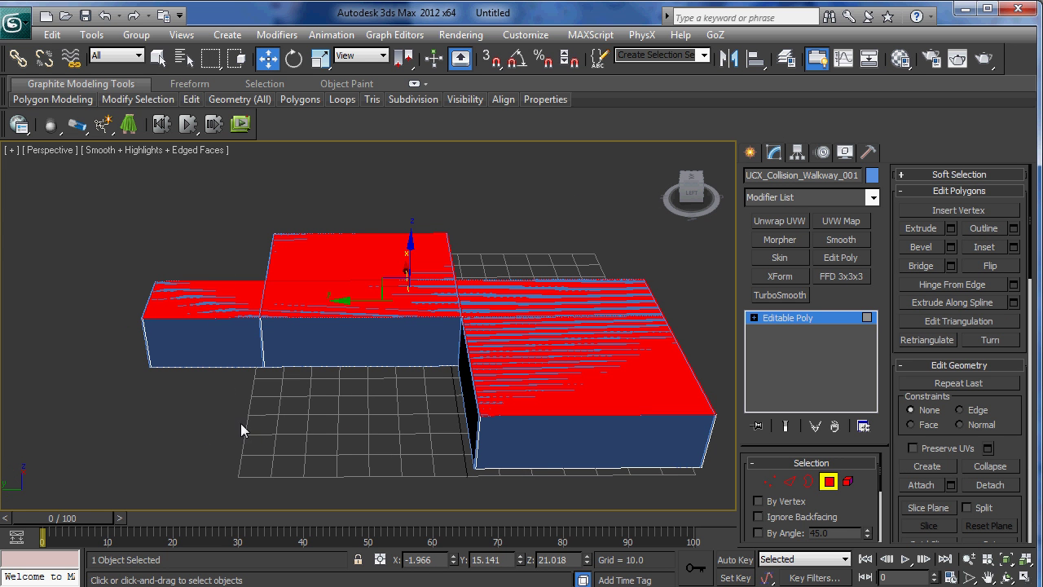
{"action": "left_click", "coordinate": [205, 291]}
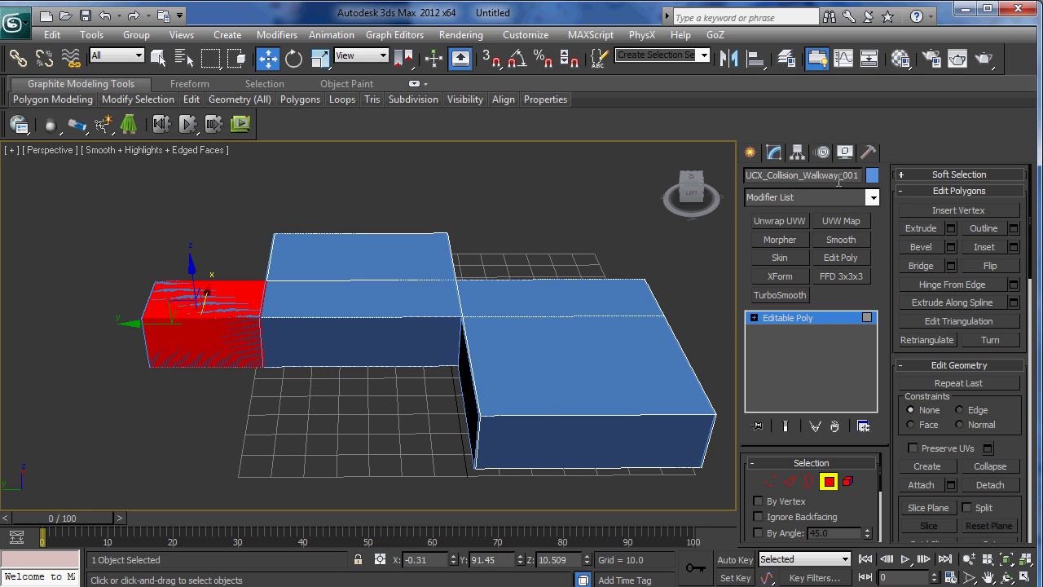
{"action": "left_click", "coordinate": [750, 176]}
{"action": "key", "text": "ctrl+c"}
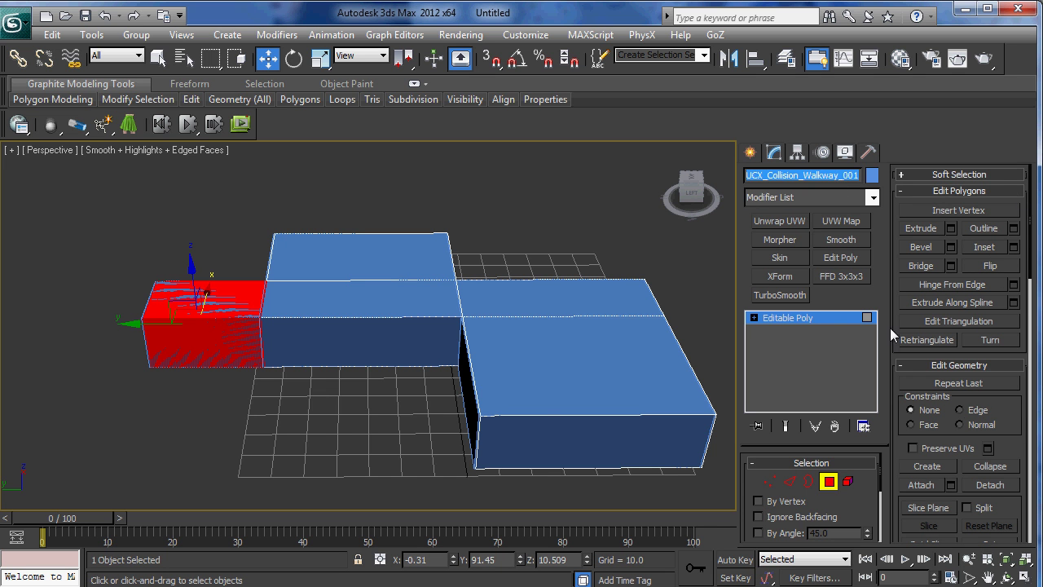
{"action": "left_click", "coordinate": [1002, 486]}
{"action": "key", "text": "ctrl+v"}
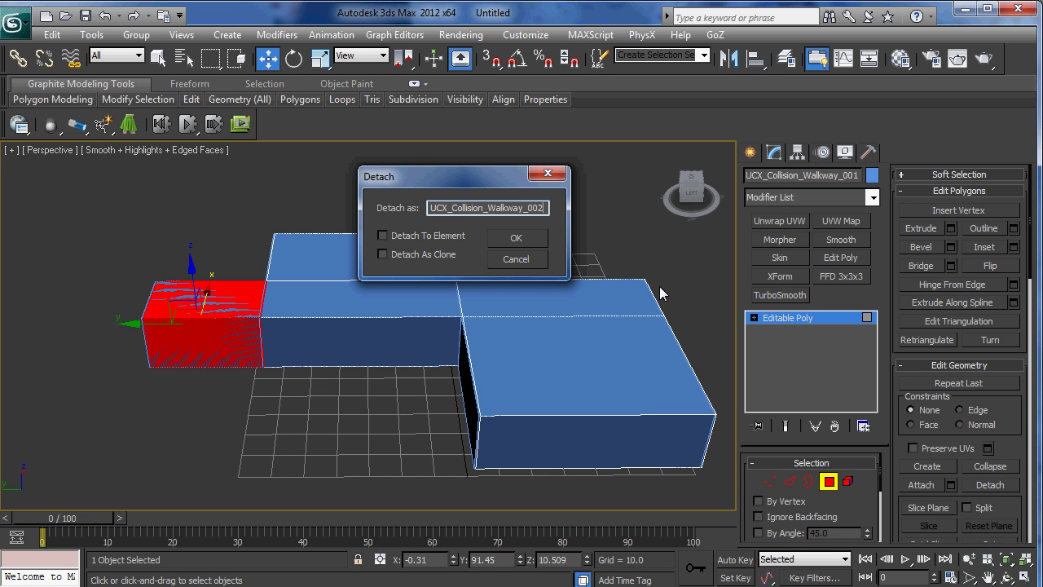
{"action": "left_click", "coordinate": [516, 238]}
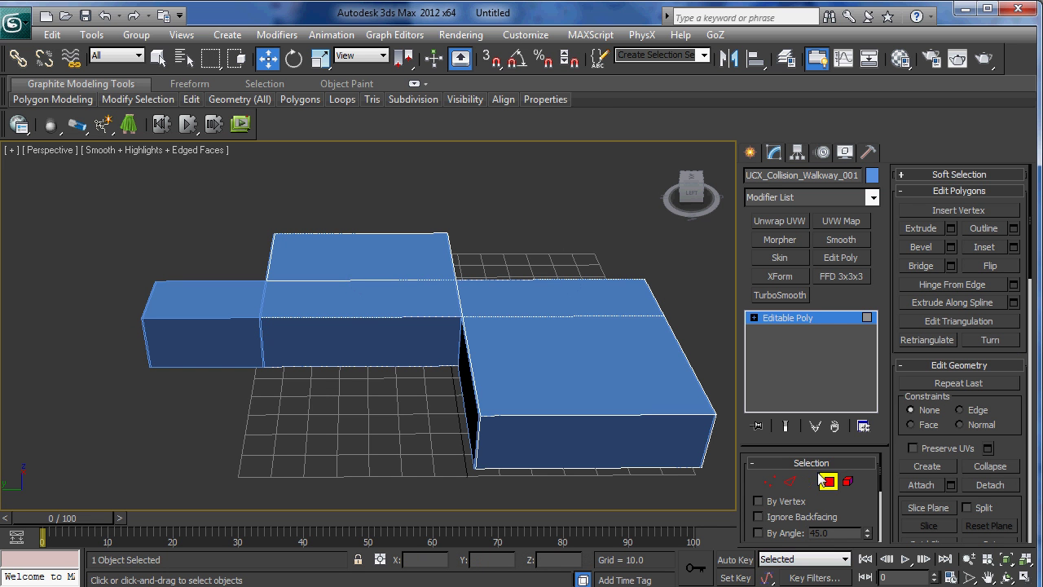
Leave polygon editing and isolate the detached UCX_Collision_Walkway_002 piece.
{"action": "left_click", "coordinate": [826, 481]}
{"action": "left_click", "coordinate": [237, 324]}
{"action": "key", "text": "alt+q"}
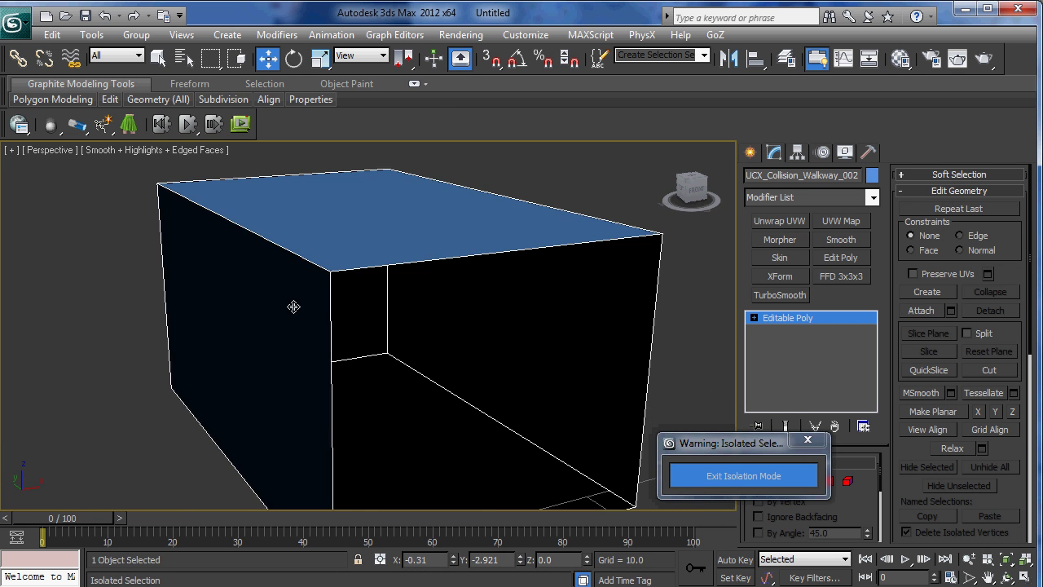
Exit isolation and cap the open border of the UCX_Collision_Walkway_002 piece.
{"action": "scroll", "coordinate": [438, 349], "scroll_direction": "down", "scroll_amount": 5}
{"action": "left_click", "coordinate": [729, 477]}
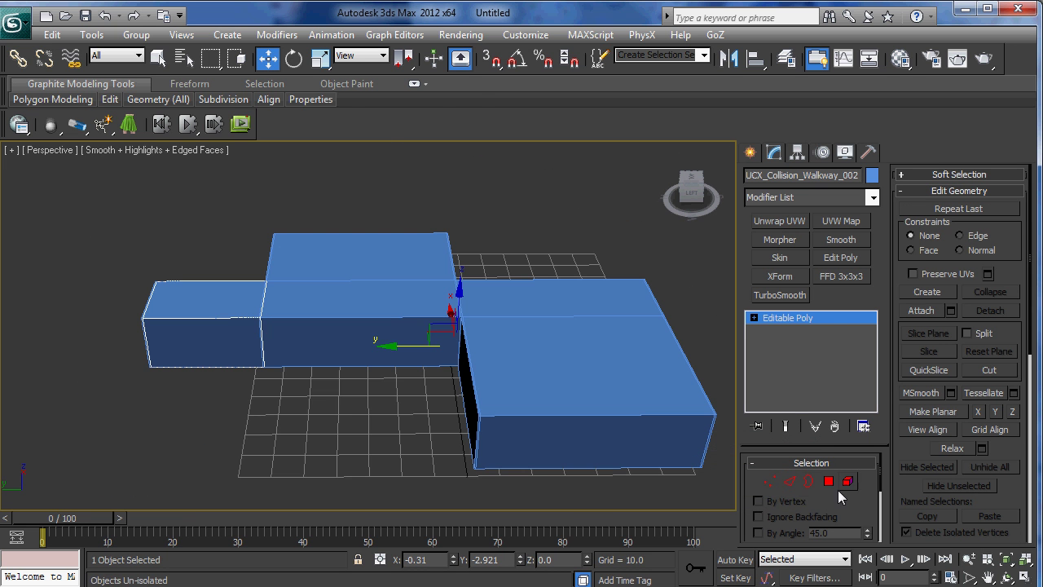
{"action": "left_click", "coordinate": [808, 481]}
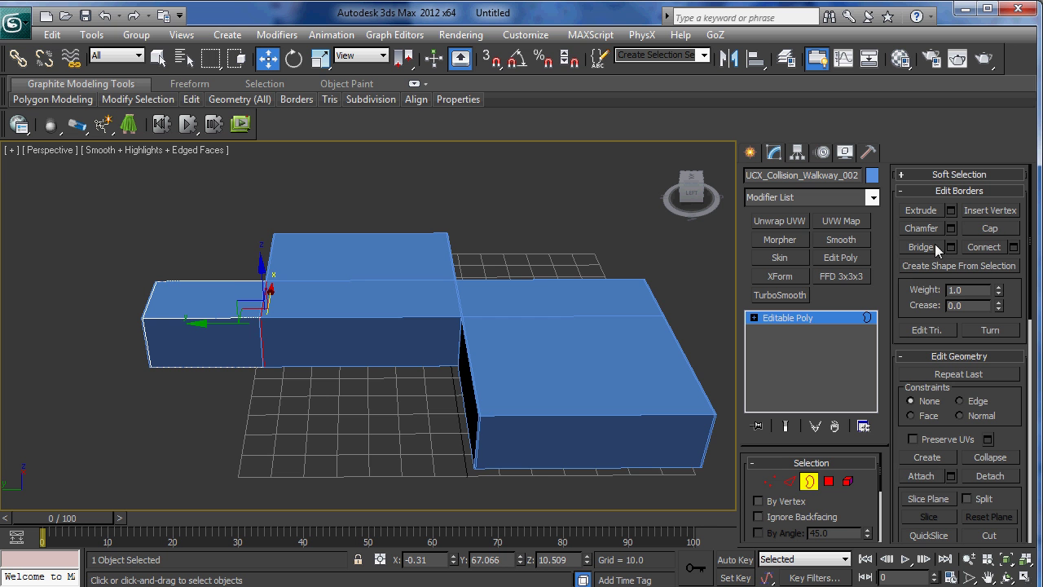
{"action": "left_click", "coordinate": [990, 230]}
{"action": "key", "text": "3"}
Select all polygons of the middle block on UCX_Collision_Walkway_001, isolating the object to check the selection from behind.
{"action": "left_click", "coordinate": [379, 295]}
{"action": "left_click", "coordinate": [828, 481]}
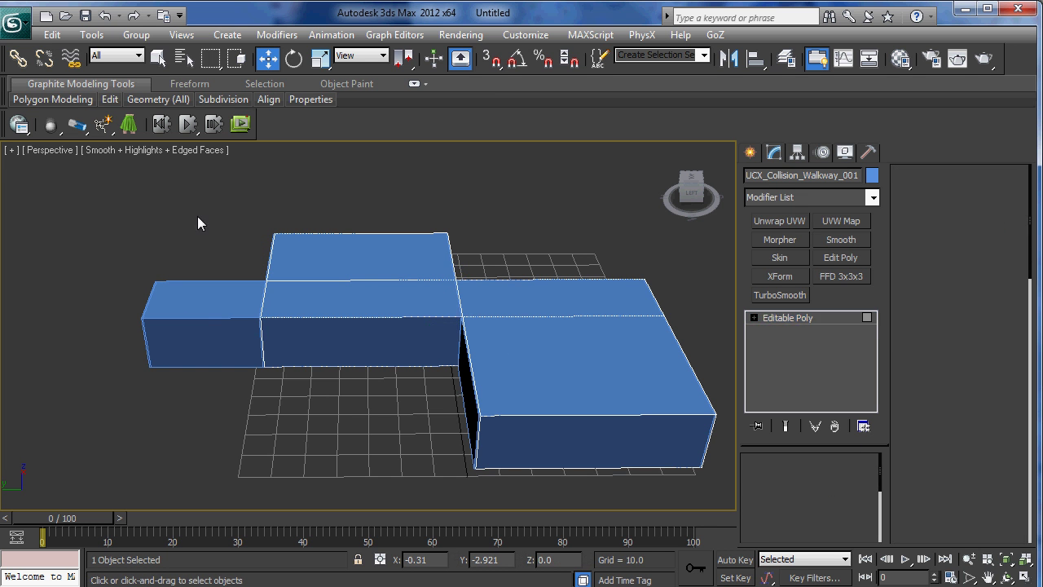
{"action": "key", "text": "ctrl+a"}
{"action": "middle_click_drag", "start_coordinate": [621, 414], "coordinate": [404, 384], "text": "alt"}
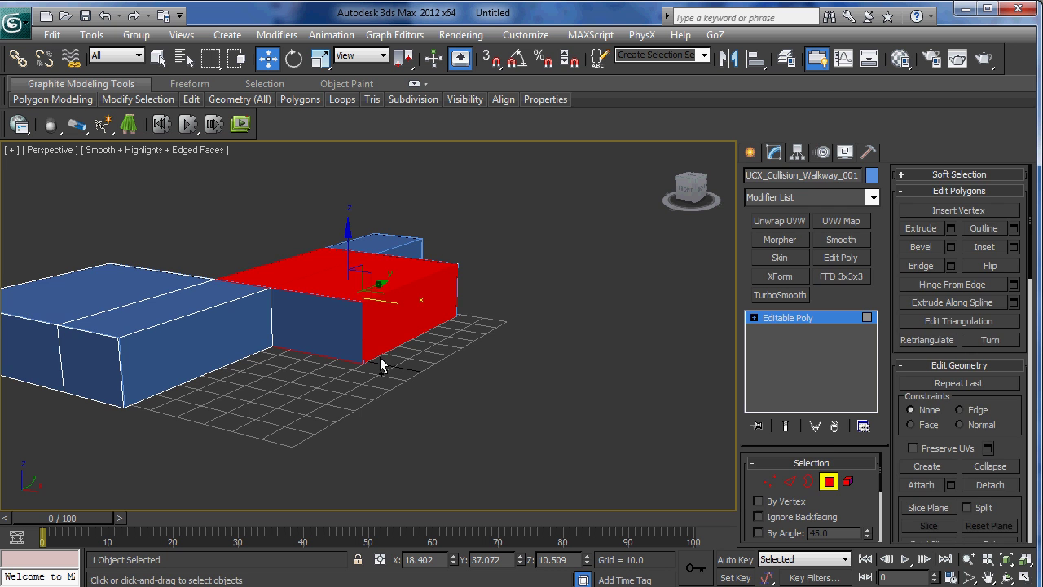
{"action": "key", "text": "alt+q"}
{"action": "middle_click_drag", "start_coordinate": [501, 386], "coordinate": [467, 367], "text": "alt"}
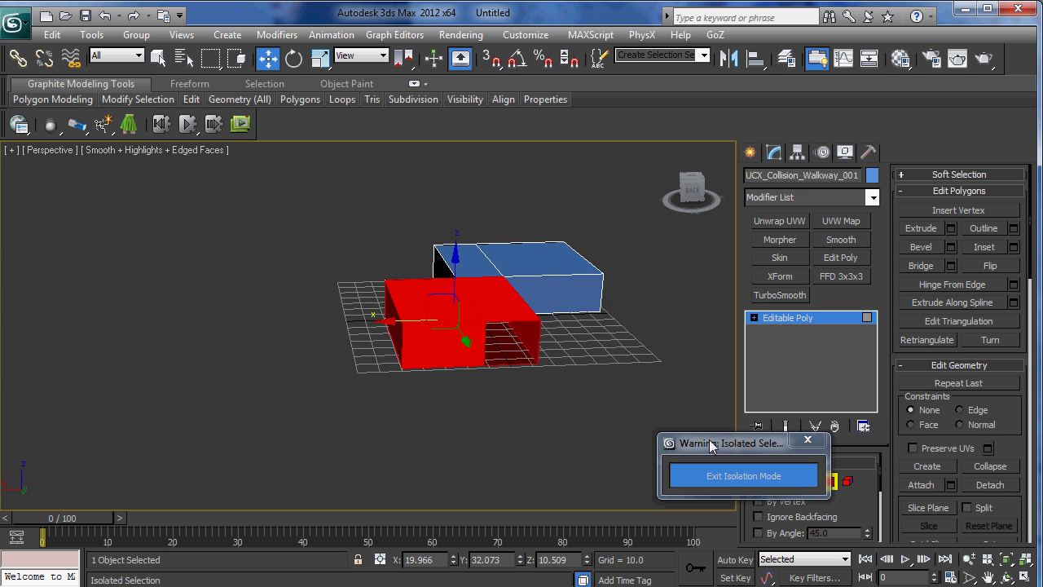
{"action": "left_click", "coordinate": [743, 476]}
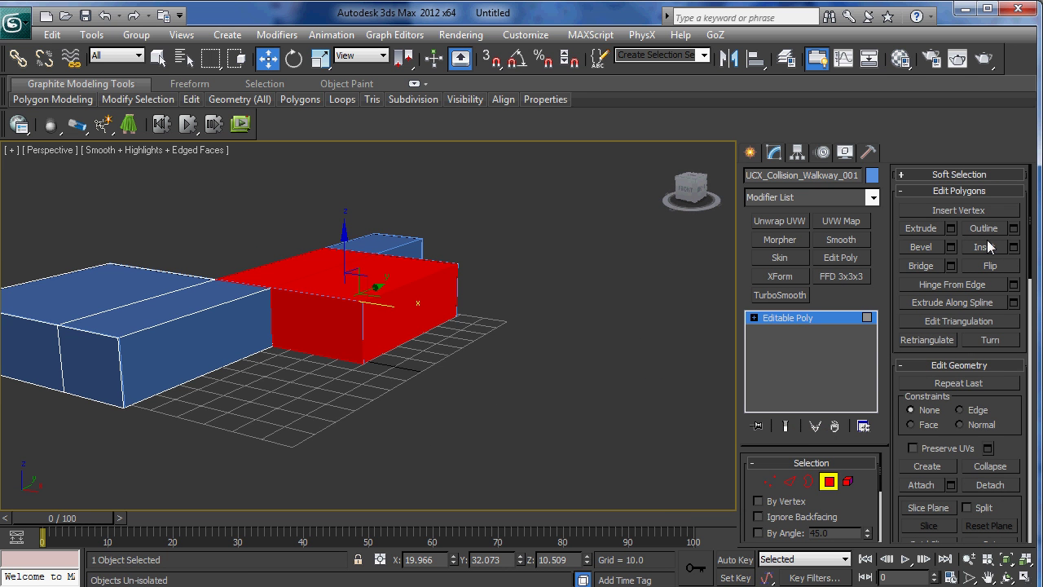
Detach the selected middle block polygons as a separate object named UCX_Collision_Walkway_003, and leave polygon editing.
{"action": "left_click", "coordinate": [989, 484]}
{"action": "key", "text": "ctrl+v"}
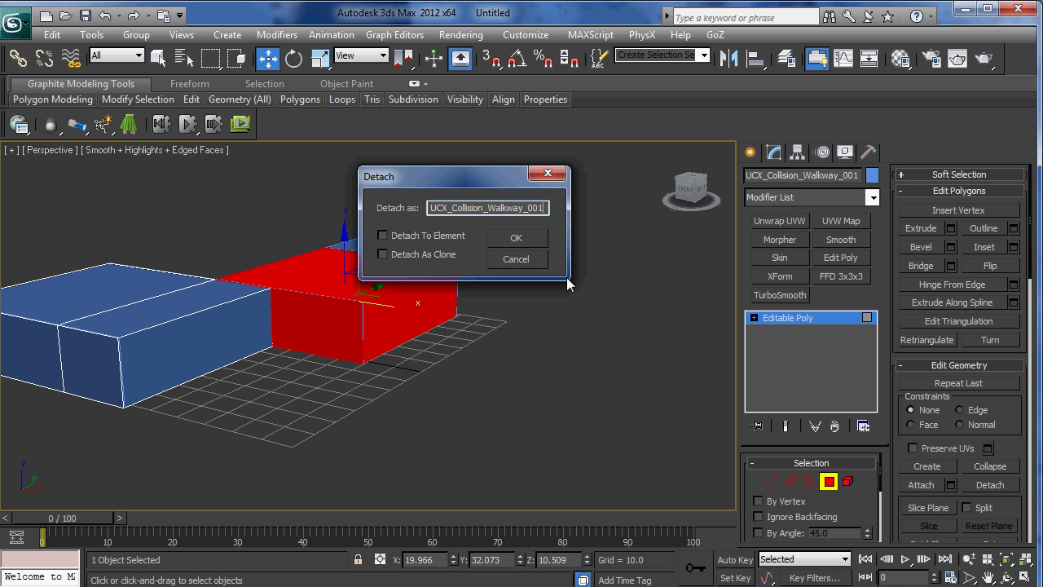
{"action": "left_click", "coordinate": [520, 239]}
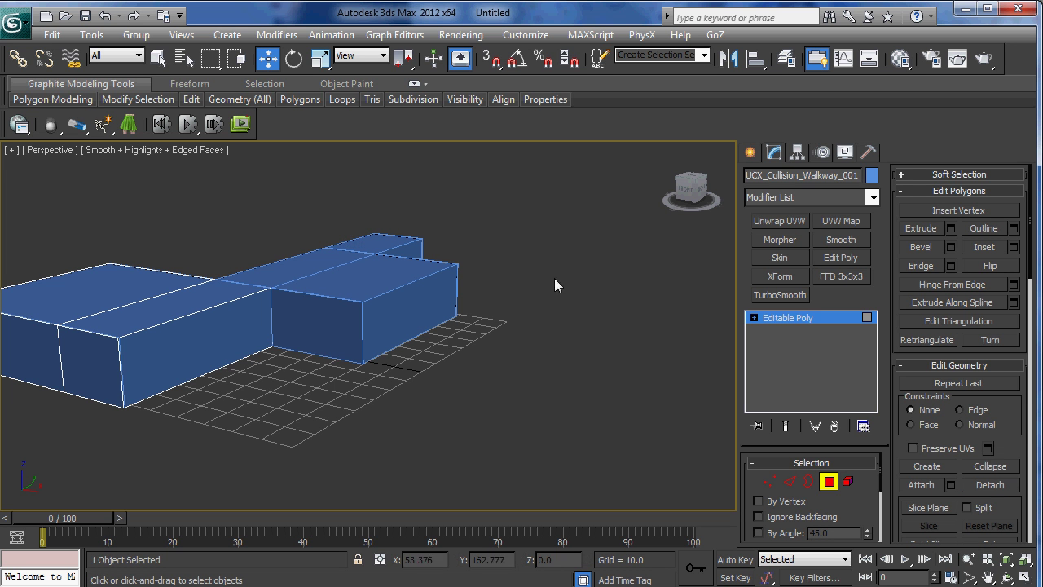
{"action": "left_click", "coordinate": [829, 480]}
Select UCX_Collision_Walkway_001, 002 and 003 by name and delete them, keeping only SM_Walkway_00.
{"action": "middle_click_drag", "start_coordinate": [445, 324], "coordinate": [269, 277], "text": "alt"}
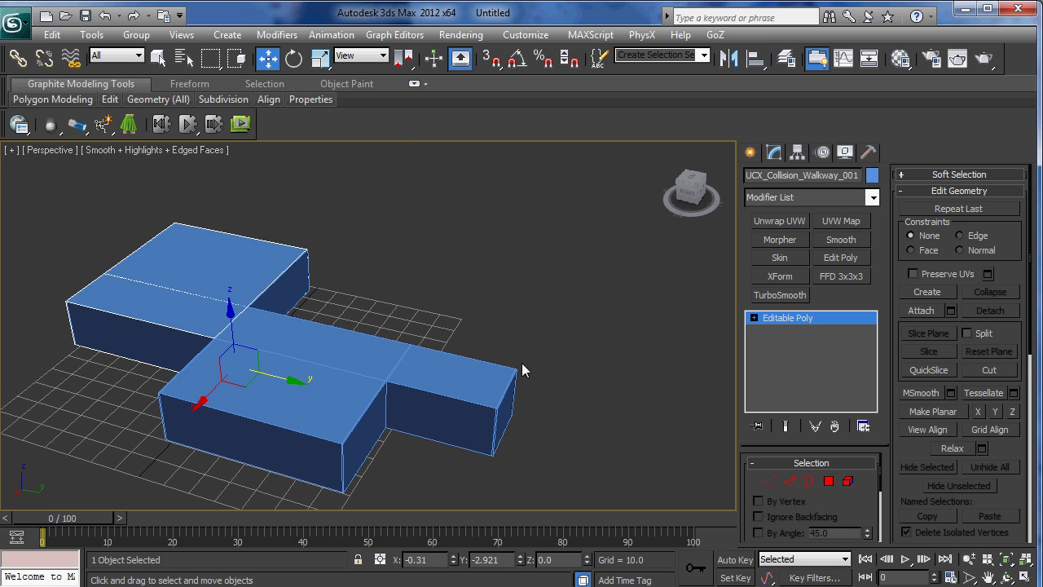
{"action": "left_click", "coordinate": [403, 412]}
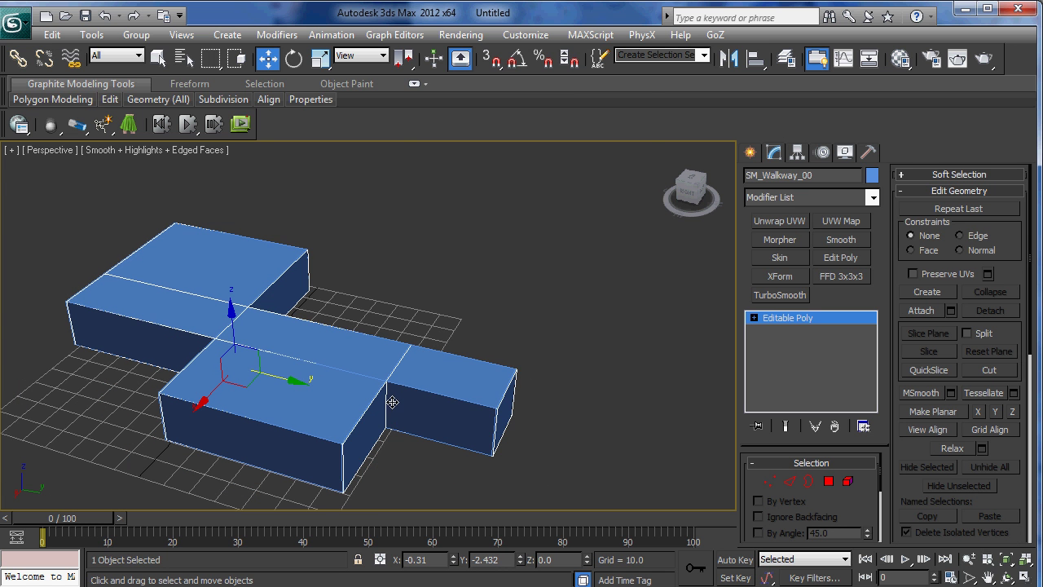
{"action": "key", "text": "h"}
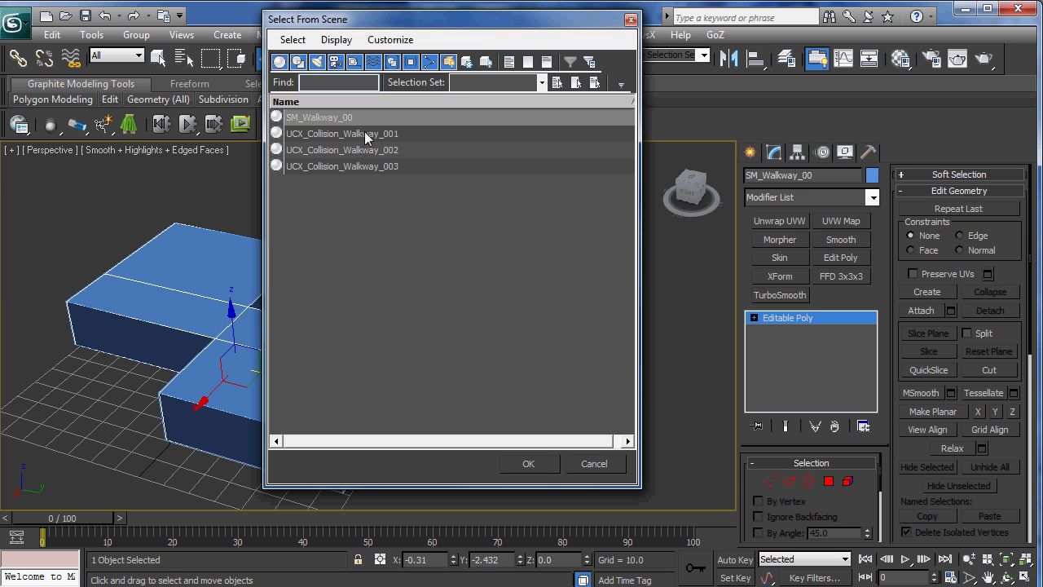
{"action": "left_click", "coordinate": [361, 133]}
{"action": "left_click", "coordinate": [396, 166], "text": "shift"}
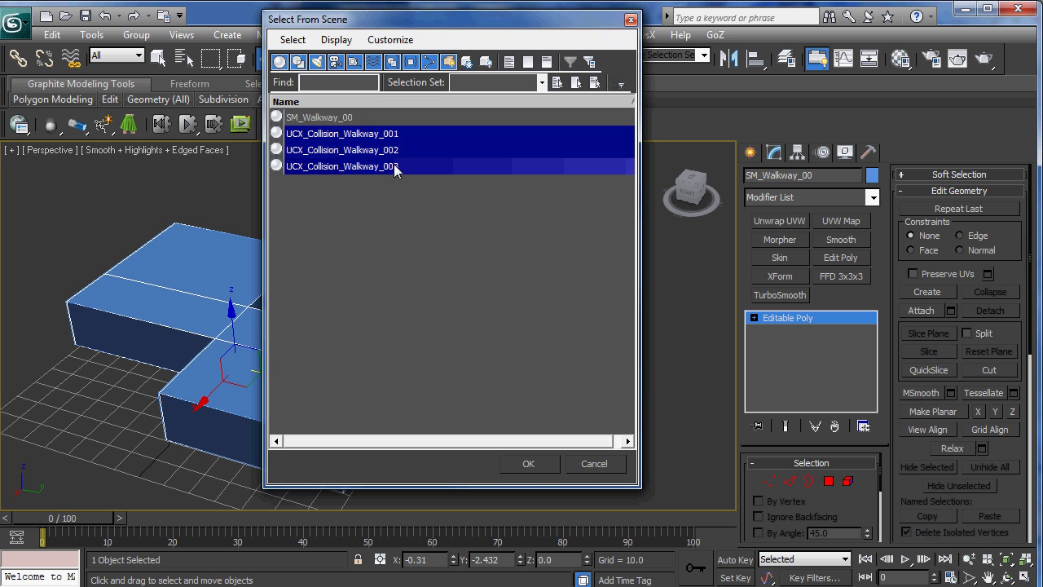
{"action": "left_click", "coordinate": [530, 463]}
{"action": "left_click", "coordinate": [344, 359]}
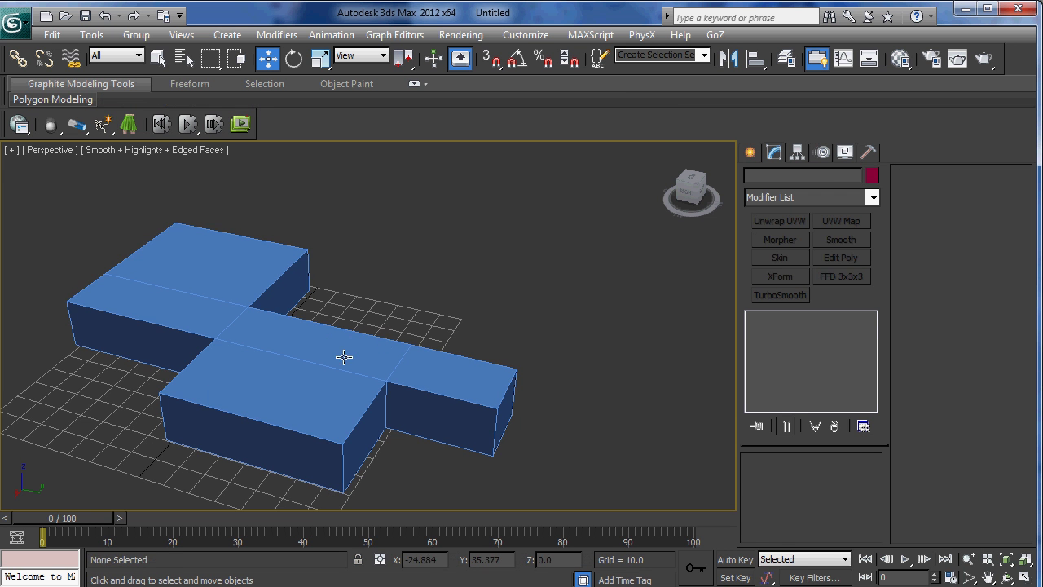
Select the narrow end arm's polygons on SM_Walkway_00 and generate a collision box from them with the UCX script.
{"action": "scroll", "coordinate": [311, 396], "scroll_direction": "down", "scroll_amount": 4}
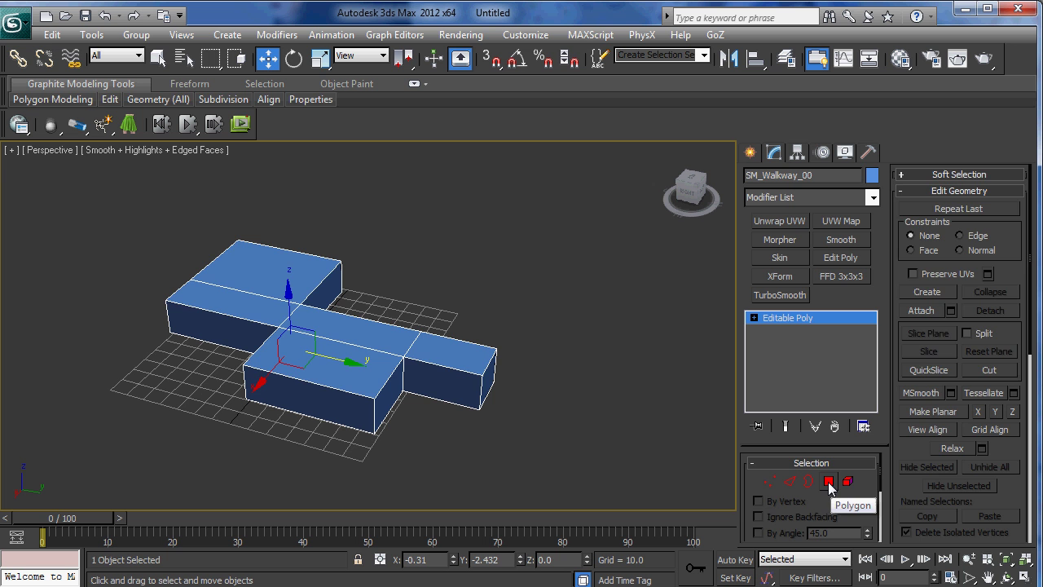
{"action": "left_click", "coordinate": [829, 483]}
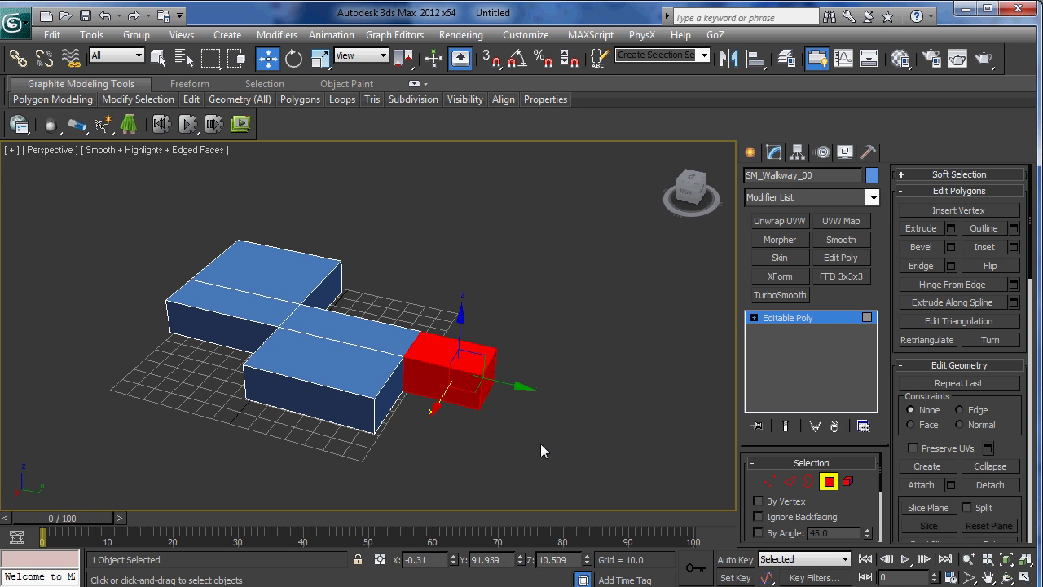
{"action": "middle_click_drag", "start_coordinate": [540, 443], "coordinate": [314, 418], "text": "alt"}
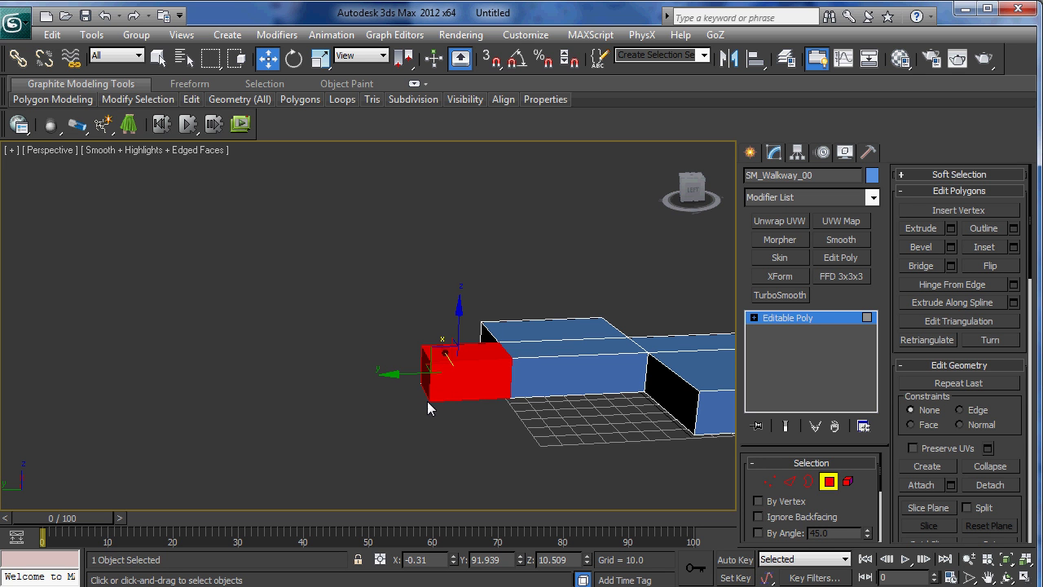
{"action": "right_click", "coordinate": [450, 365]}
{"action": "left_click", "coordinate": [493, 444]}
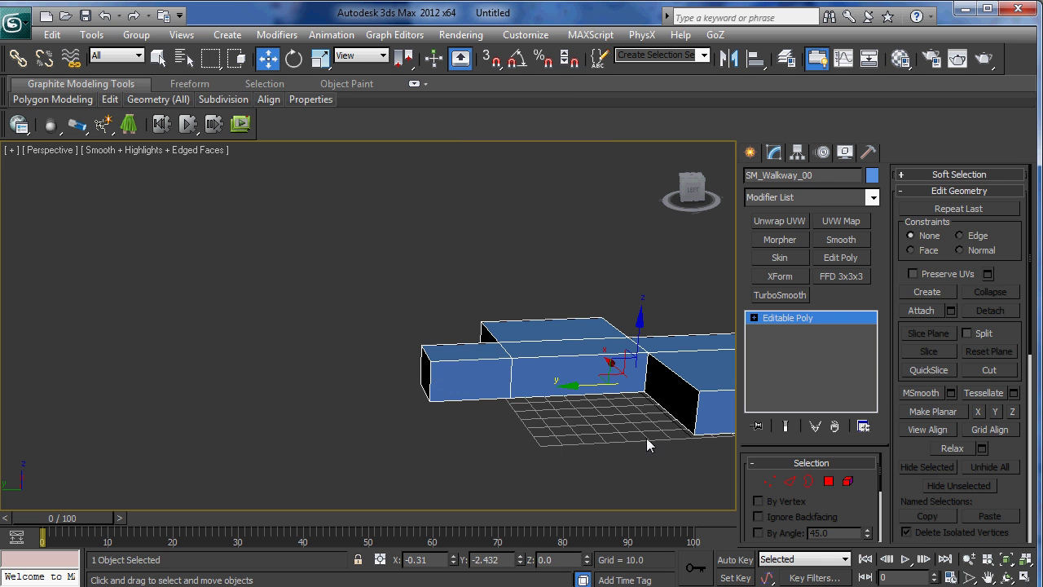
Isolate the generated end arm collision box, examine its UCX name and number suffix, and exit isolation.
{"action": "left_click", "coordinate": [461, 380]}
{"action": "key", "text": "alt+q"}
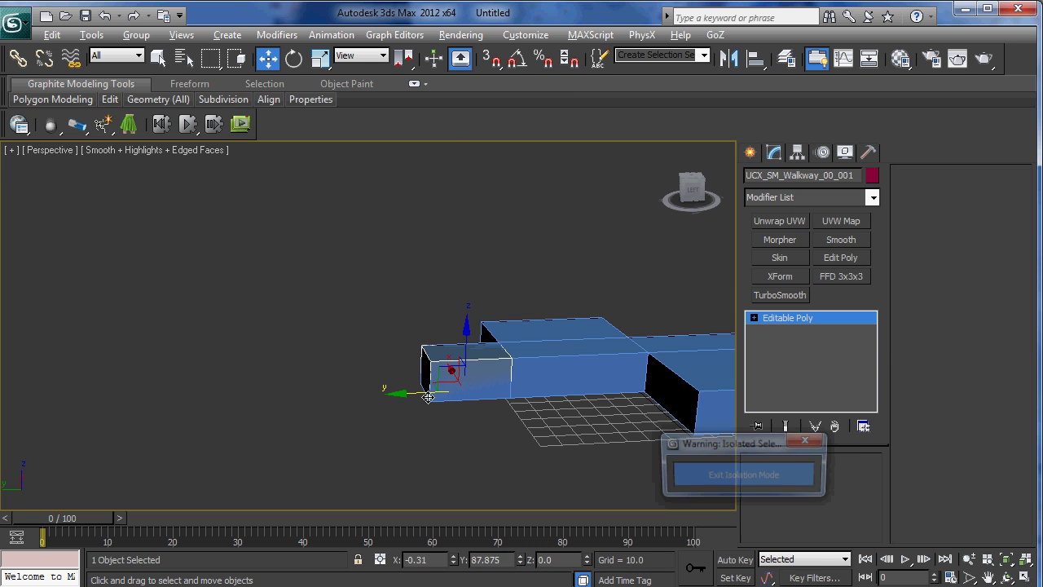
{"action": "scroll", "coordinate": [418, 354], "scroll_direction": "down", "scroll_amount": 4}
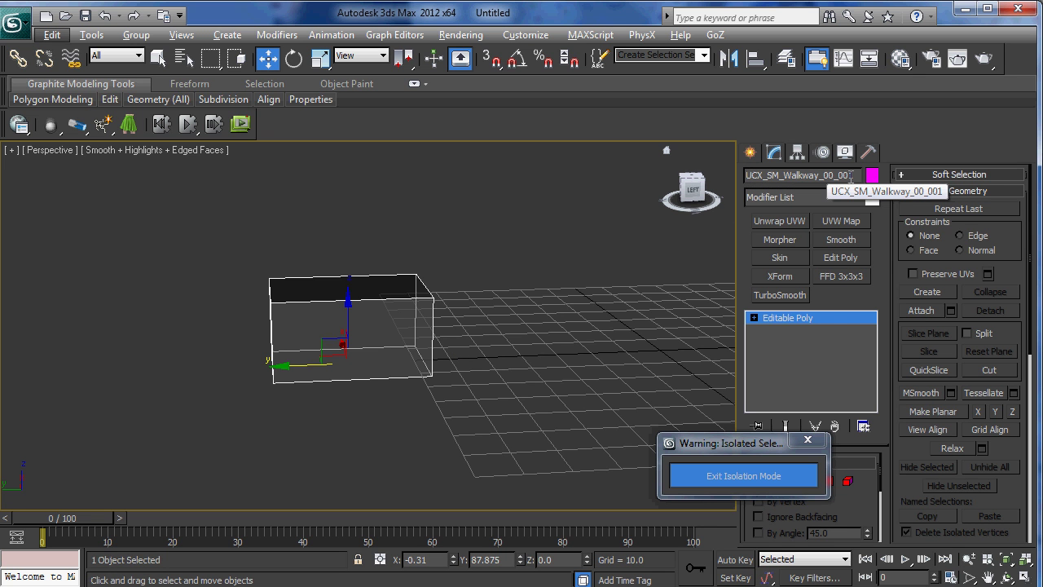
{"action": "left_click_drag", "start_coordinate": [766, 175], "coordinate": [855, 176]}
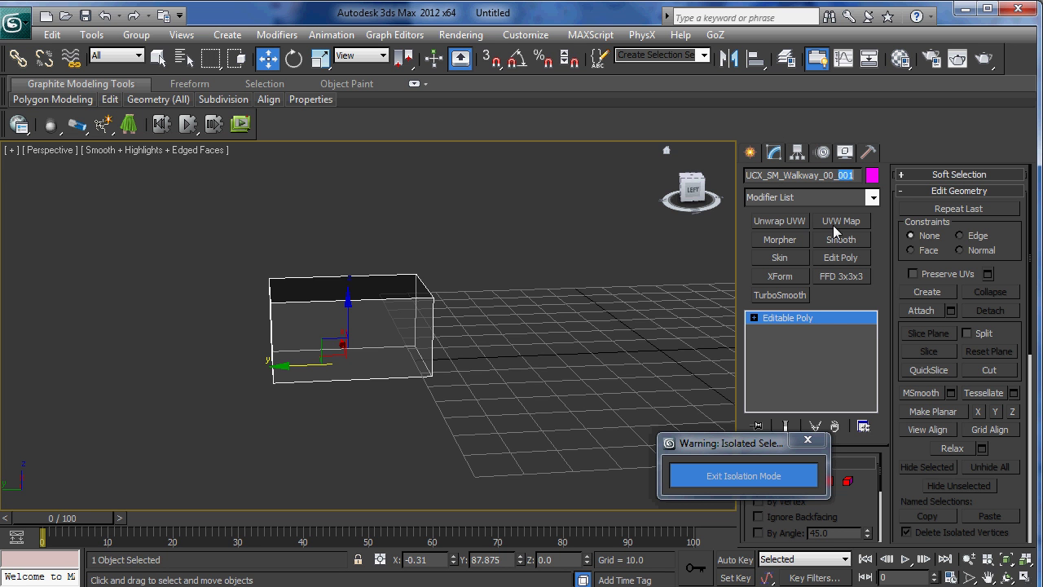
{"action": "left_click", "coordinate": [551, 351]}
{"action": "left_click", "coordinate": [707, 473]}
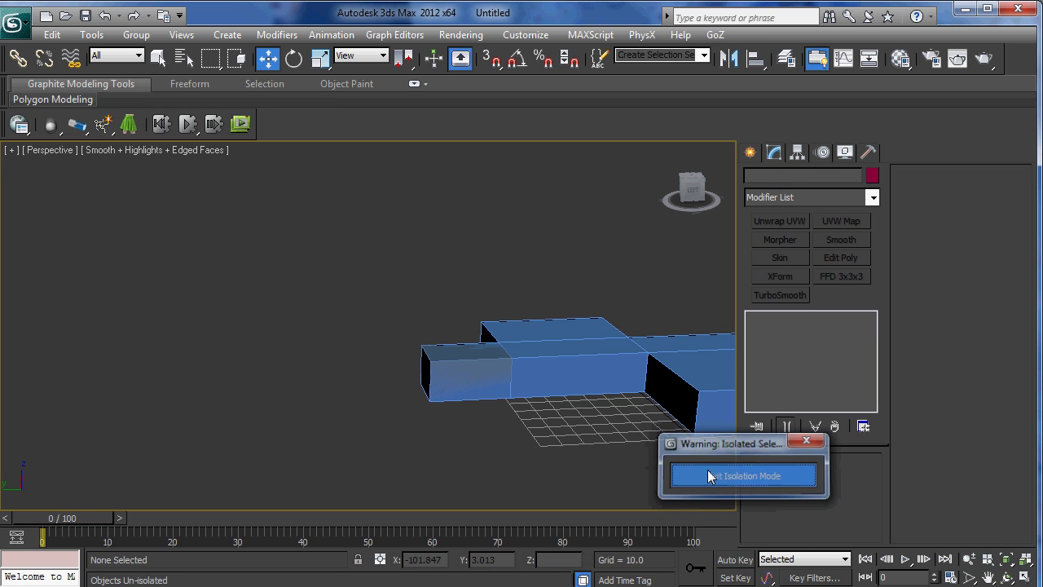
Select the polygons of the walkway's middle block and generate a UCX collision box from them with the script.
{"action": "left_click", "coordinate": [827, 481]}
{"action": "left_click_drag", "start_coordinate": [554, 300], "coordinate": [610, 481]}
{"action": "right_click", "coordinate": [600, 358]}
{"action": "left_click", "coordinate": [689, 438]}
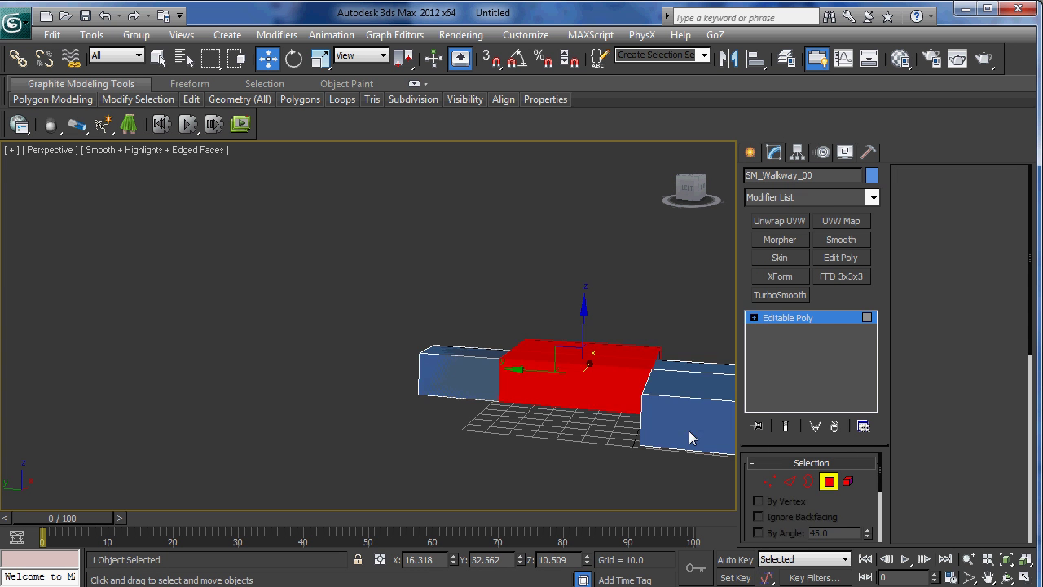
{"action": "mouse_move", "coordinate": [689, 437]}
{"action": "middle_mouse_down", "text": "alt"}
{"action": "mouse_move", "coordinate": [407, 410]}
{"action": "mouse_move", "coordinate": [483, 431]}
{"action": "middle_mouse_up", "text": "alt"}
{"action": "left_click", "coordinate": [828, 481]}
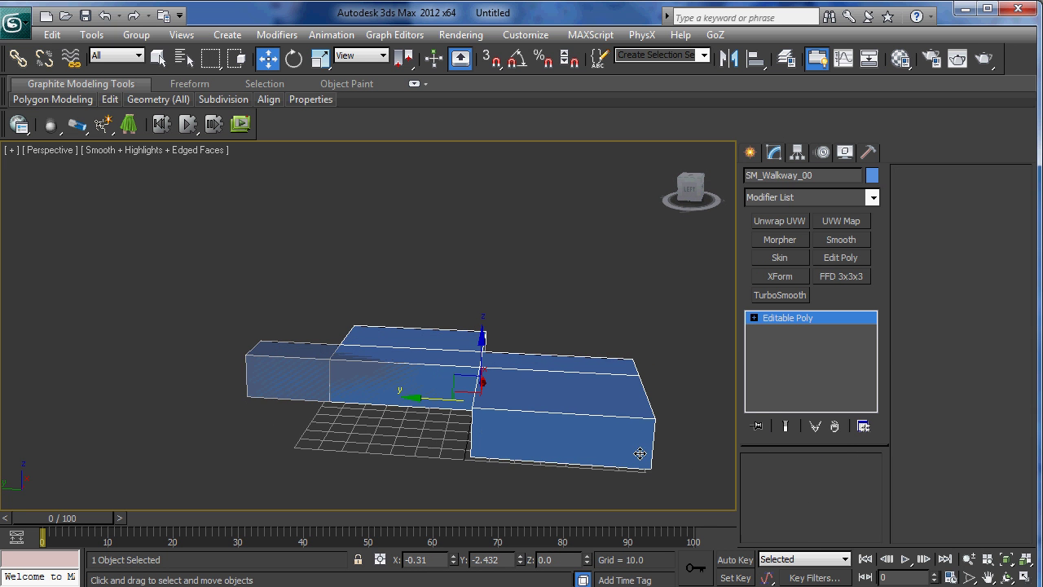
Select the polygons of the remaining large end block and generate its UCX collision box with the script.
{"action": "left_click", "coordinate": [827, 481]}
{"action": "left_click_drag", "start_coordinate": [568, 307], "coordinate": [613, 520]}
{"action": "right_click", "coordinate": [676, 445]}
{"action": "left_click", "coordinate": [685, 454]}
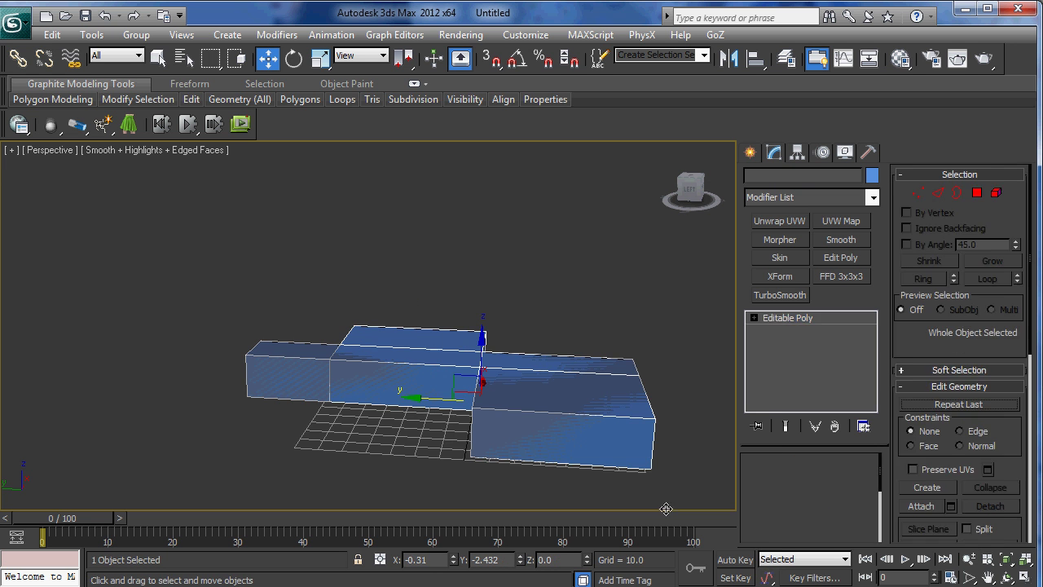
Inspect the collision boxes around the walkway and review their names in the scene object list, cancelling the selection.
{"action": "middle_click_drag", "start_coordinate": [665, 508], "coordinate": [537, 466], "text": "alt"}
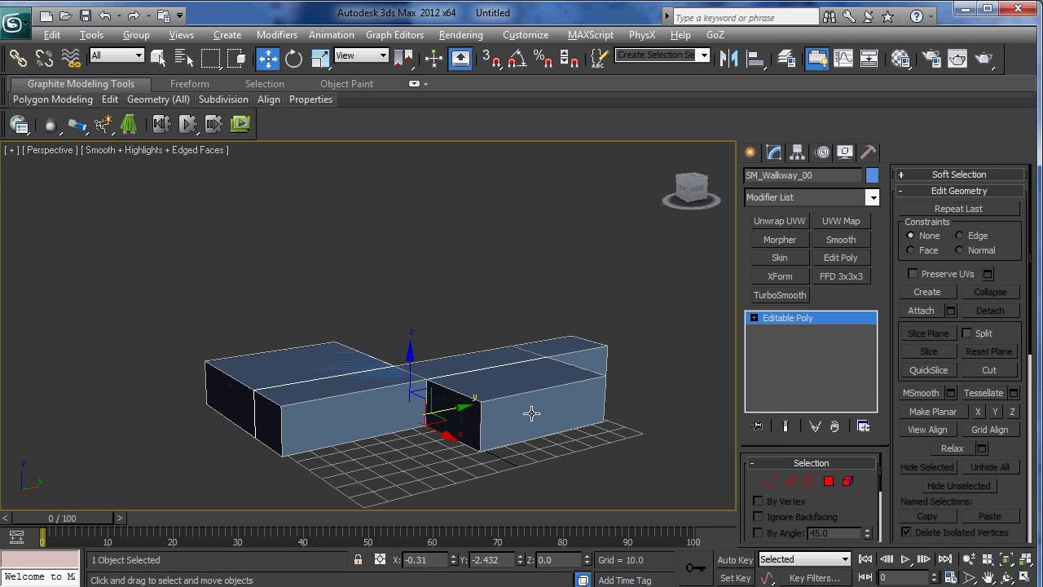
{"action": "middle_click_drag", "start_coordinate": [531, 413], "coordinate": [453, 367], "text": "alt"}
{"action": "left_click", "coordinate": [453, 367]}
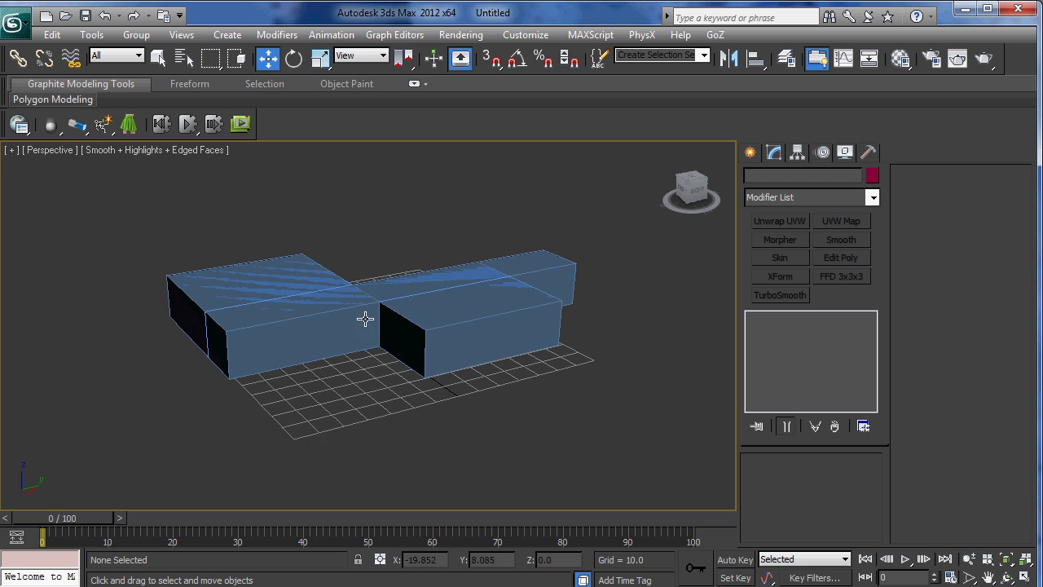
{"action": "key", "text": "h"}
{"action": "left_click", "coordinate": [324, 116]}
{"action": "left_click", "coordinate": [326, 133]}
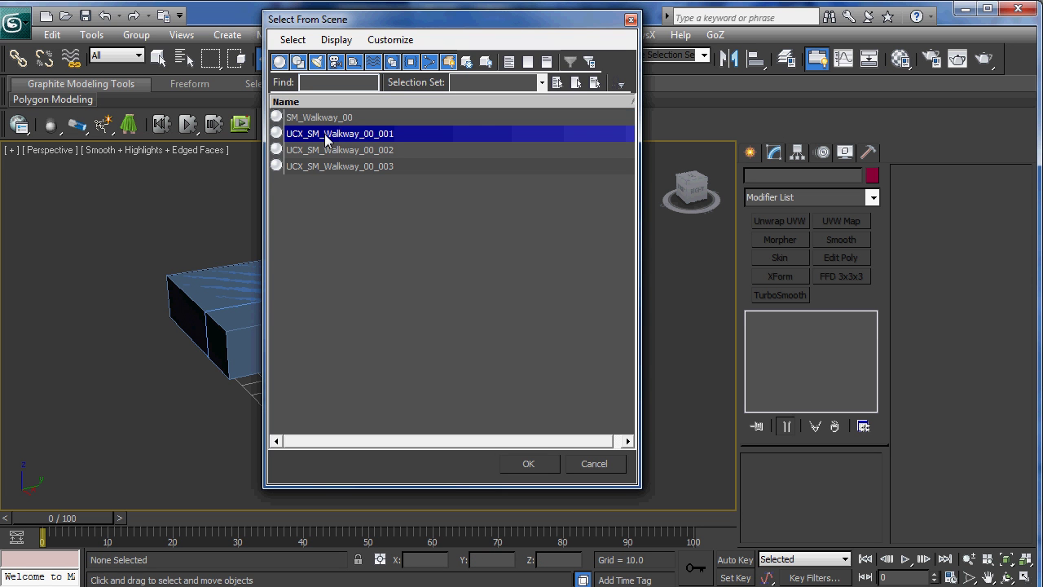
{"action": "left_click", "coordinate": [329, 167], "text": "shift"}
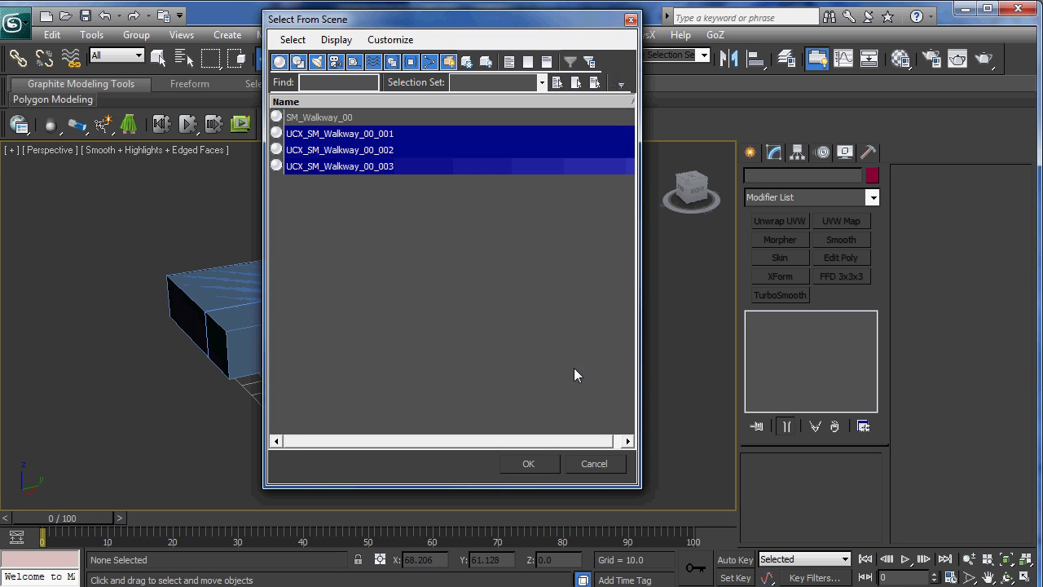
{"action": "left_click", "coordinate": [594, 464]}
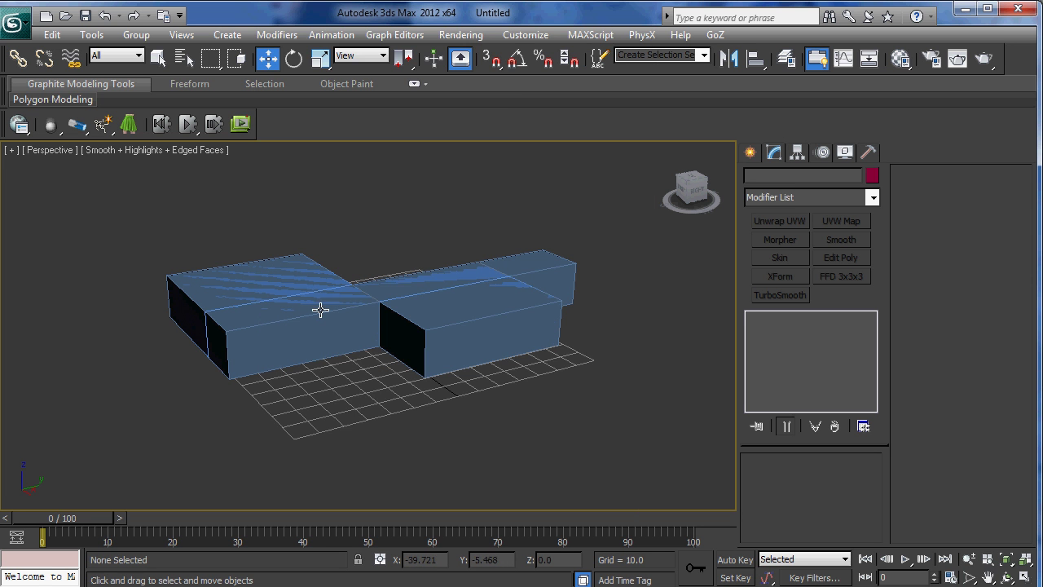
Select SM_Walkway_00 and compare its name with the UCX collision names in the scene list, closing it unchanged.
{"action": "middle_click_drag", "start_coordinate": [321, 304], "coordinate": [405, 371], "text": "alt"}
{"action": "left_click", "coordinate": [326, 356]}
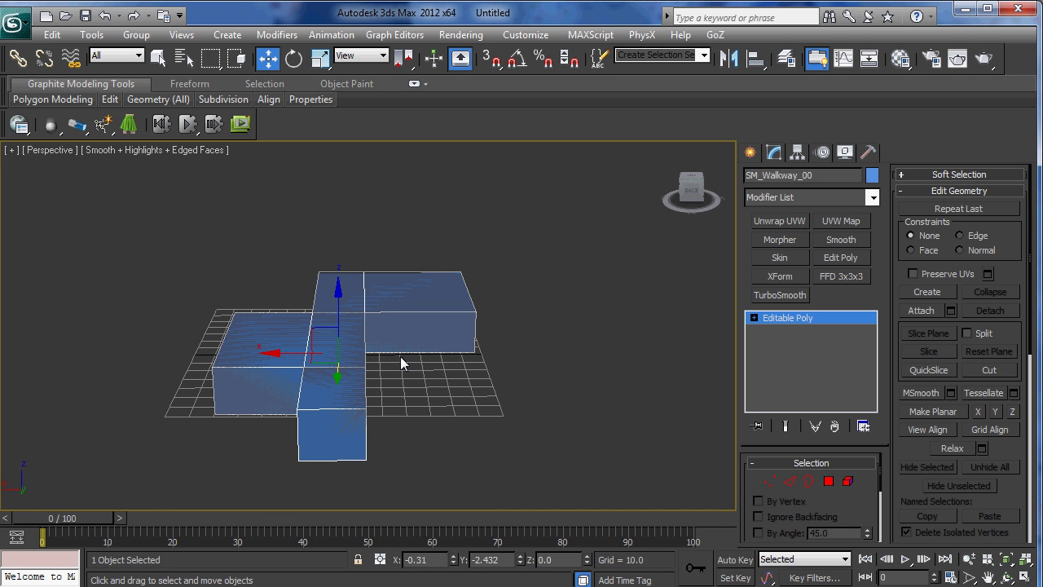
{"action": "key", "text": "h"}
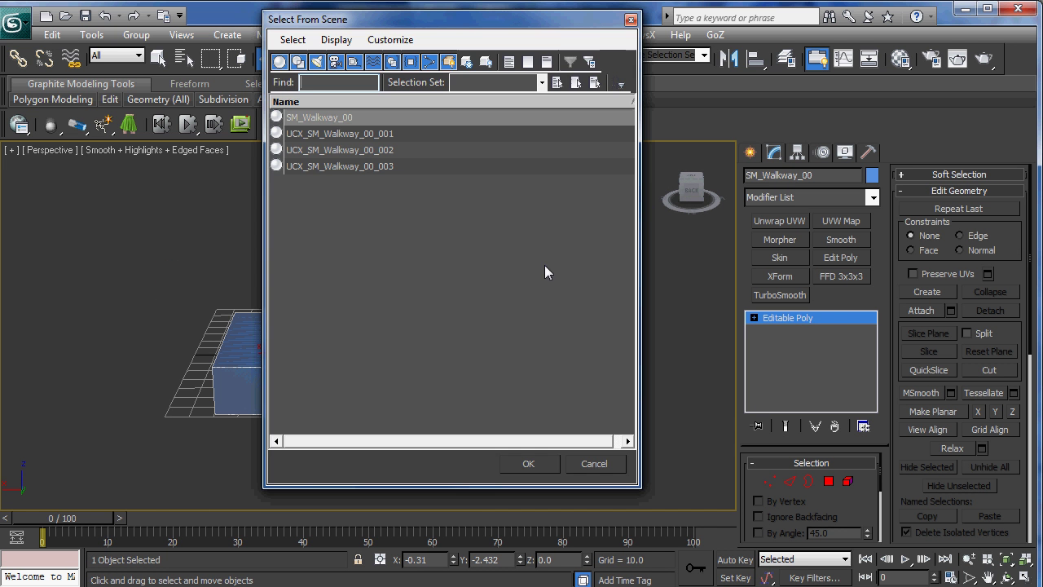
{"action": "left_click", "coordinate": [320, 137]}
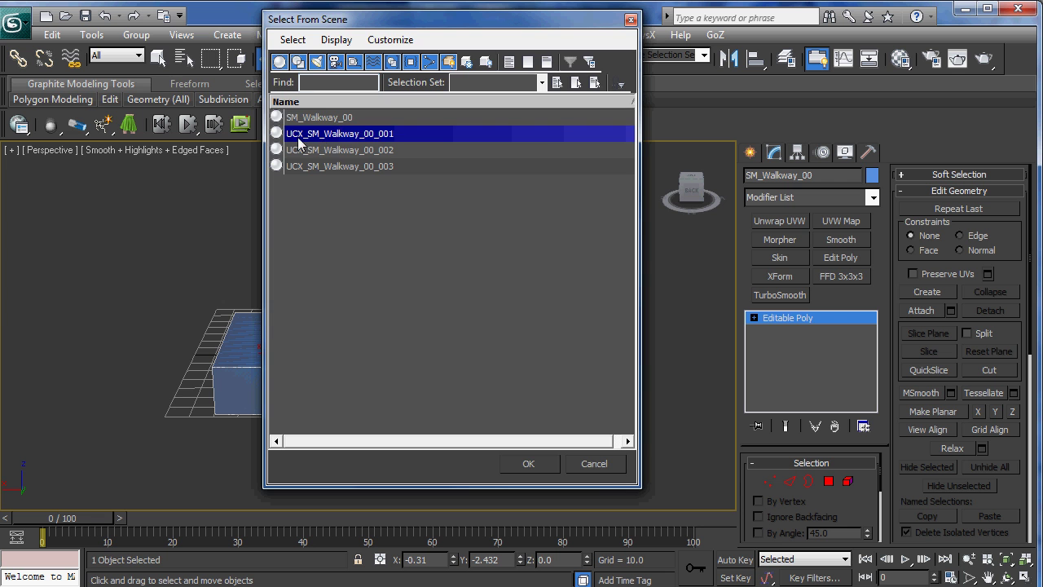
{"action": "left_click", "coordinate": [609, 464]}
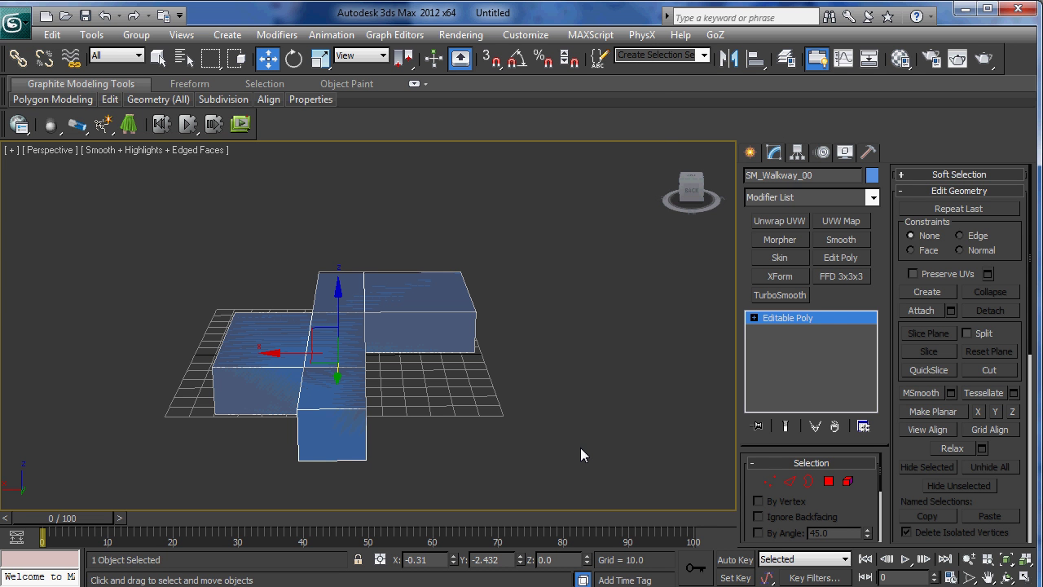